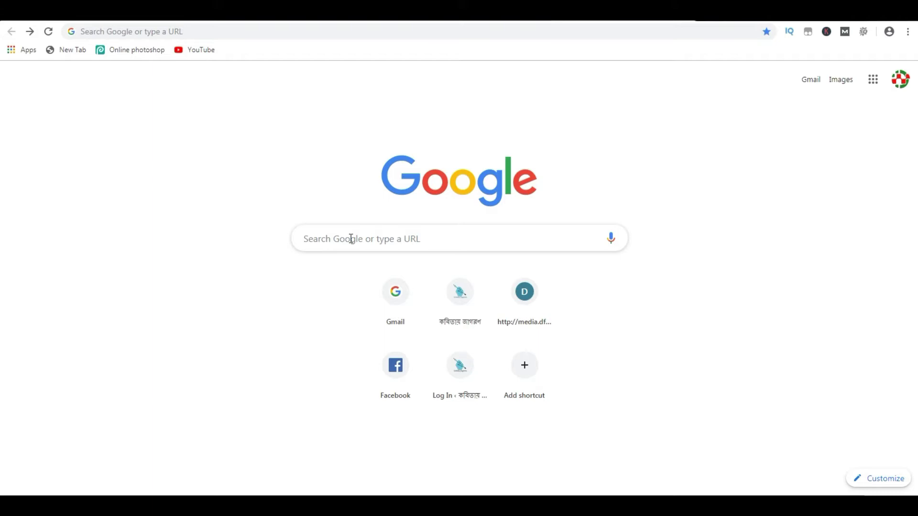
Search Google for google analytics and open the Google Analytics site from the results
click(351, 239)
text(G)
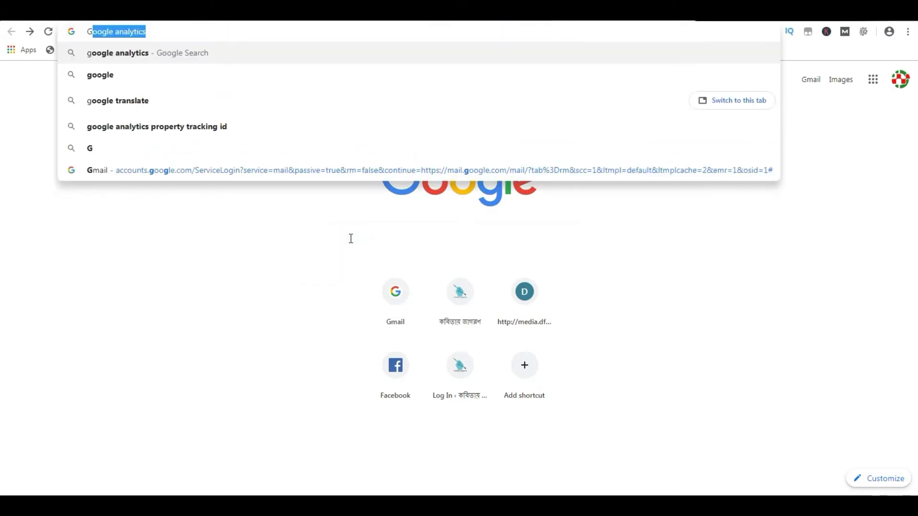
text(oo)
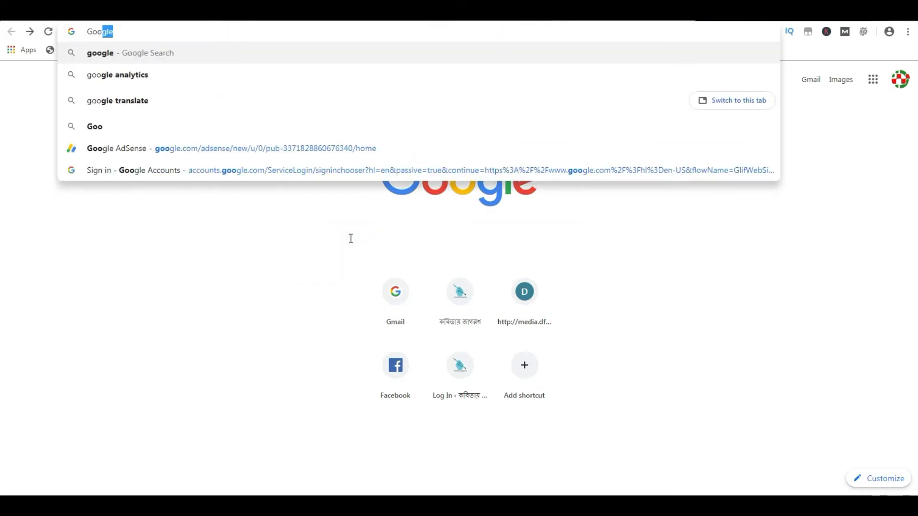
click(131, 76)
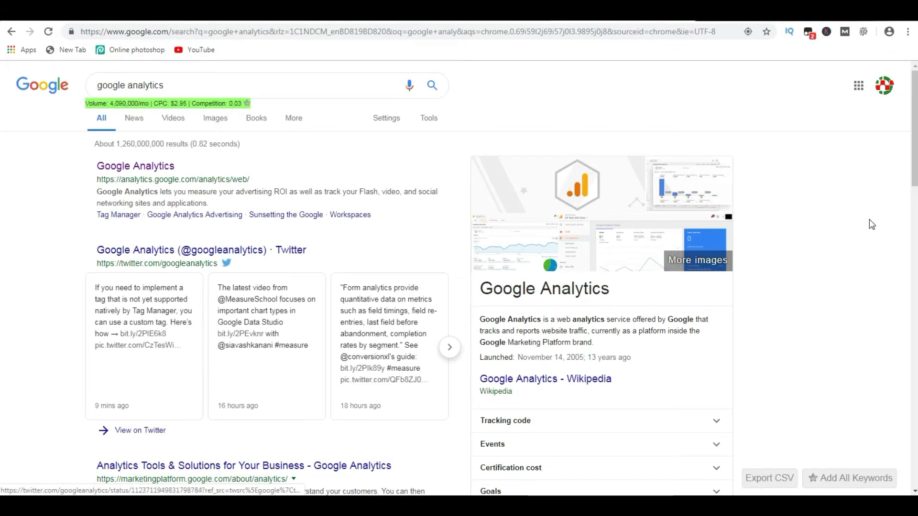
click(151, 169)
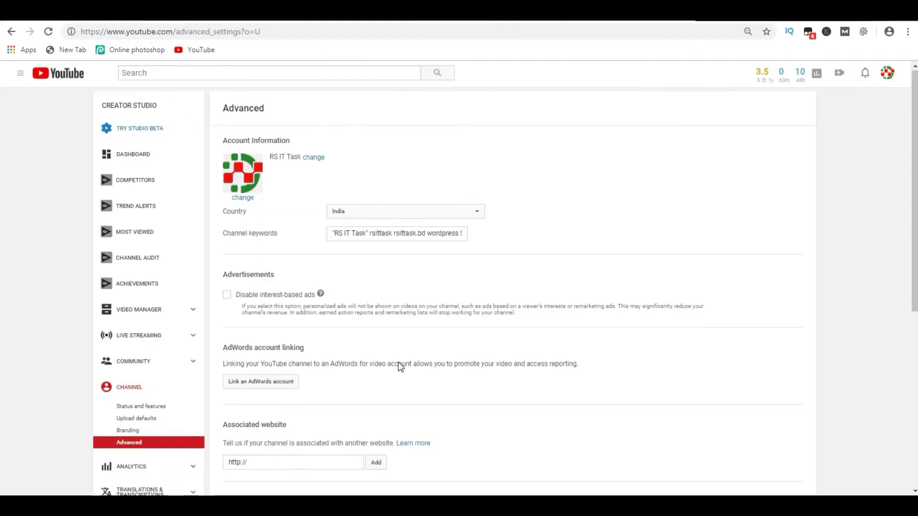
Locate the Google Analytics property tracking ID field in the YouTube channel's advanced settings
scroll(396, 373, down, 7)
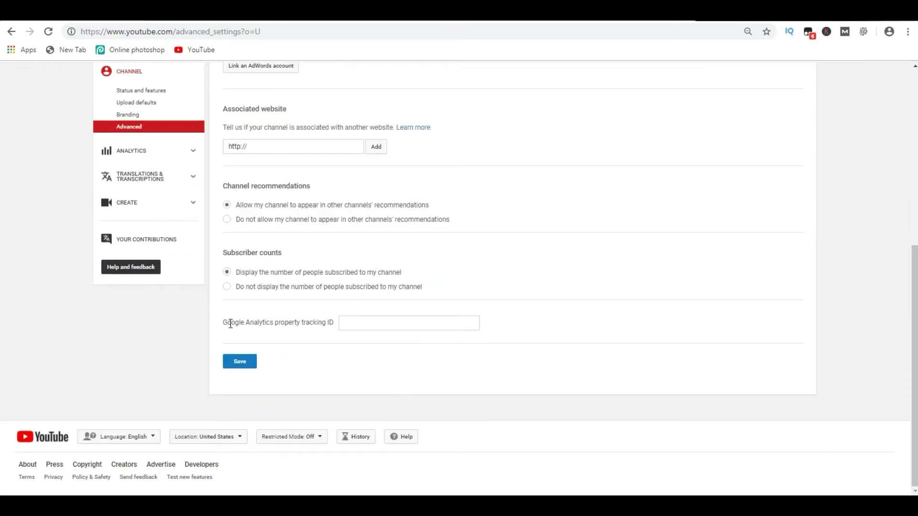
drag(226, 323, 333, 324)
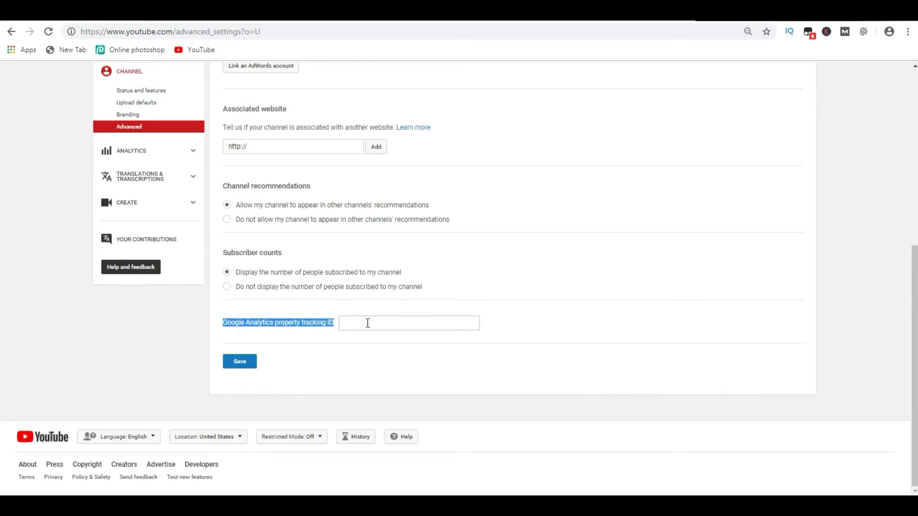
click(520, 324)
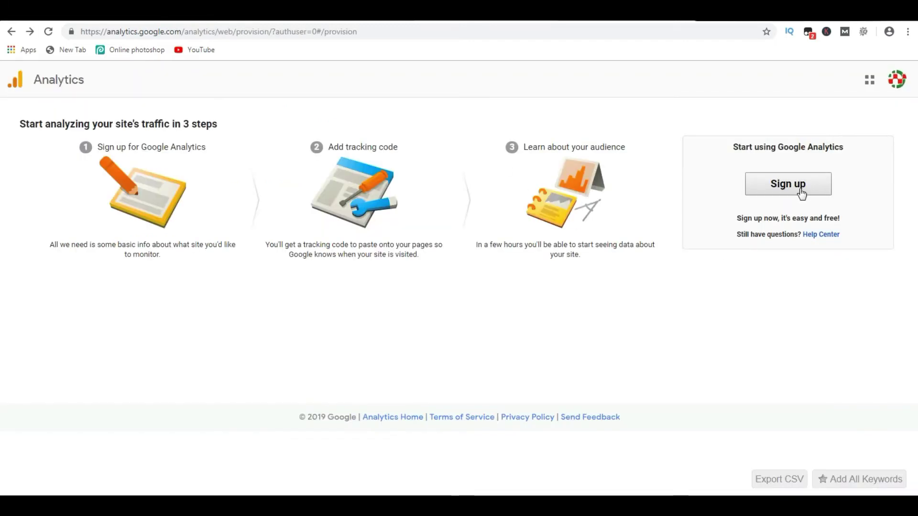
Start the Google Analytics sign-up and enter the YouTube channel name RS IT Task as both account name and website name
click(794, 187)
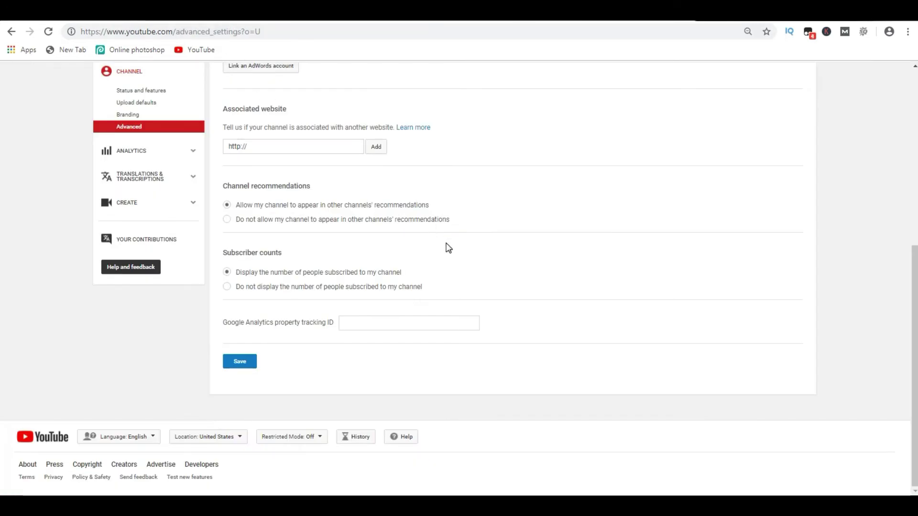
scroll(454, 252, up, 5)
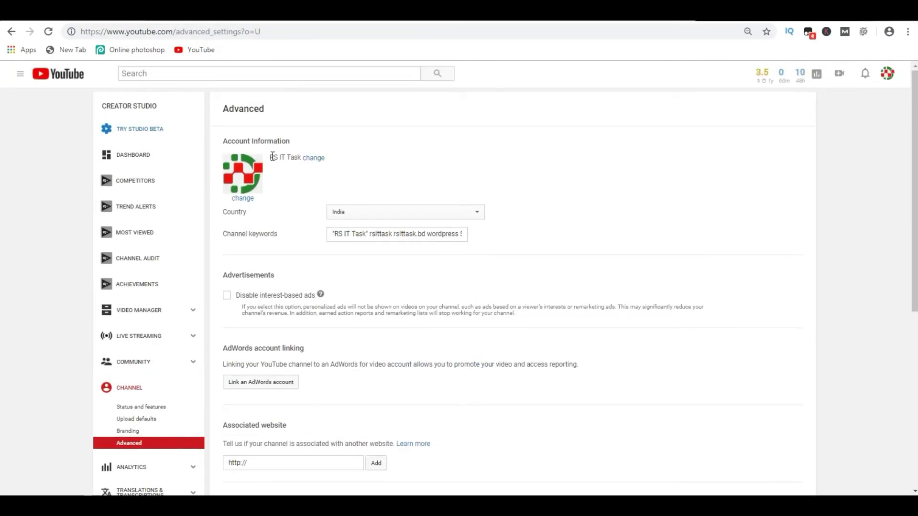
drag(271, 157, 294, 156)
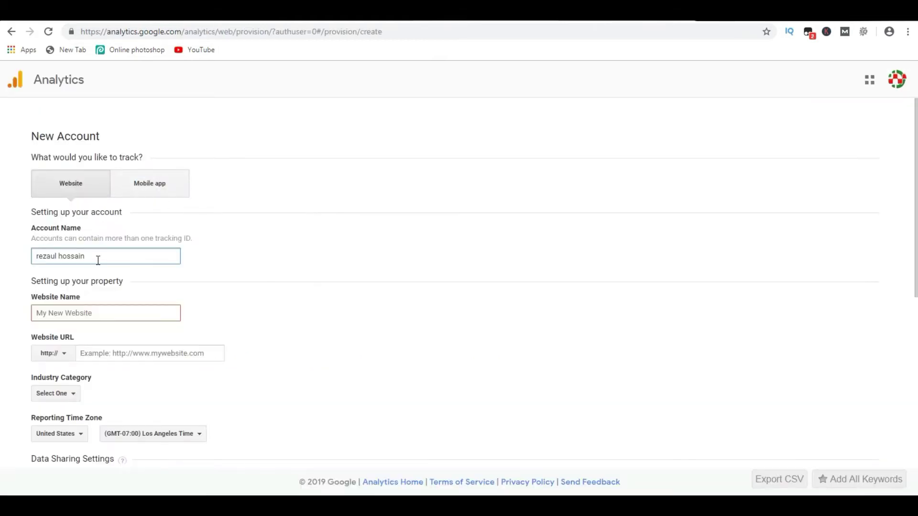
drag(96, 257, 12, 261)
text(RS IT Task)
click(70, 316)
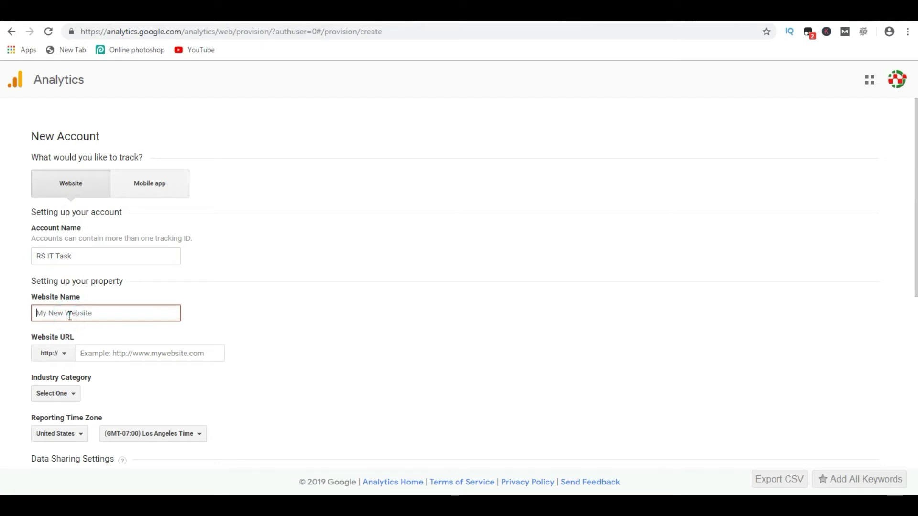
text(RS IT Task)
scroll(275, 319, down, 1)
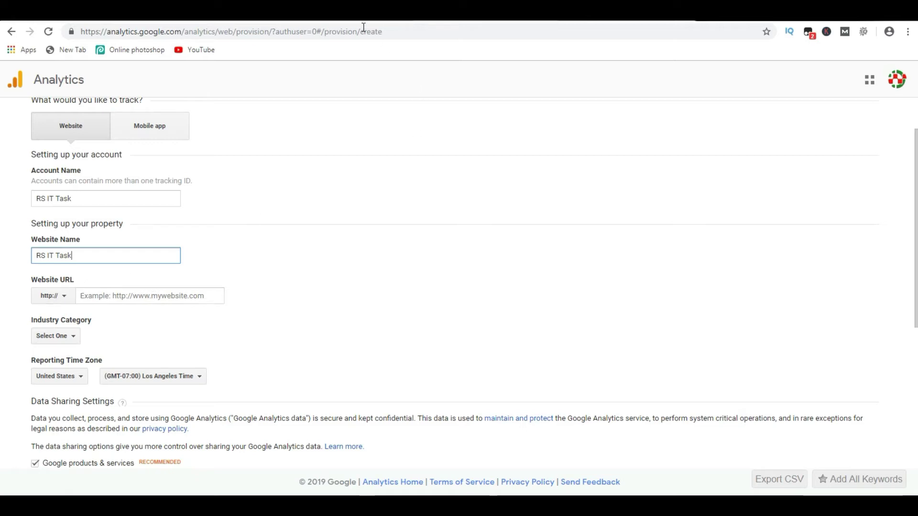
Open the RS IT Task channel page from the YouTube Creator Studio dashboard and copy its web address
click(91, 12)
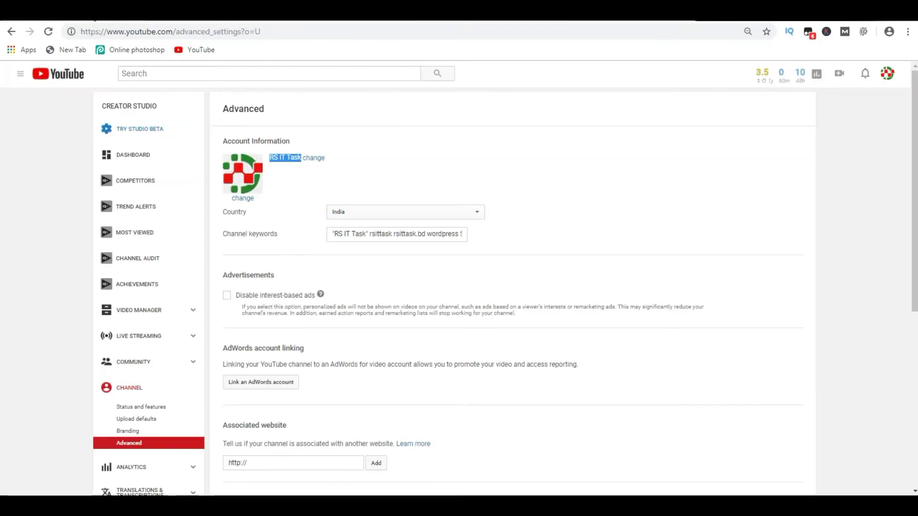
click(595, 186)
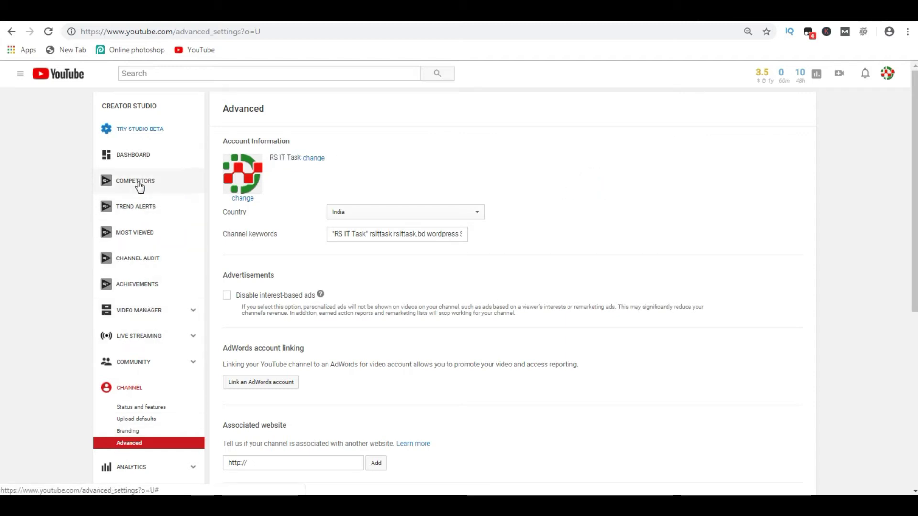
click(133, 156)
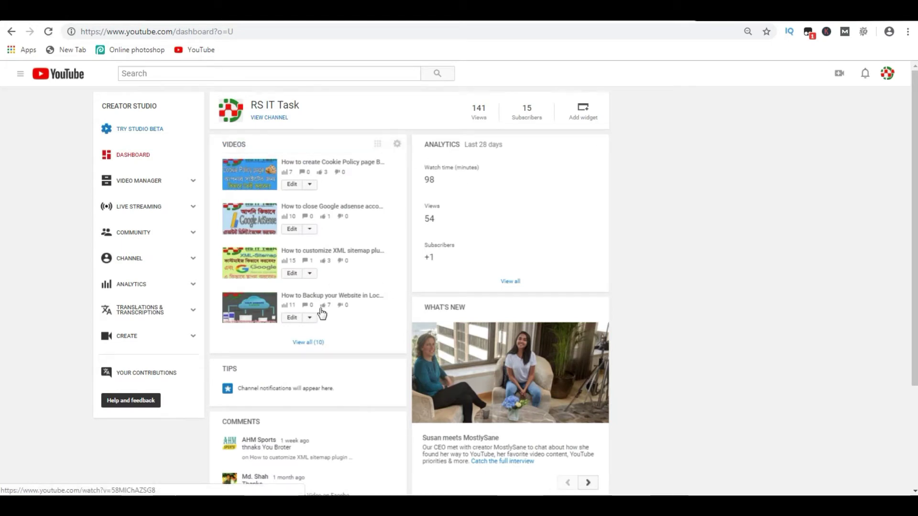
click(270, 119)
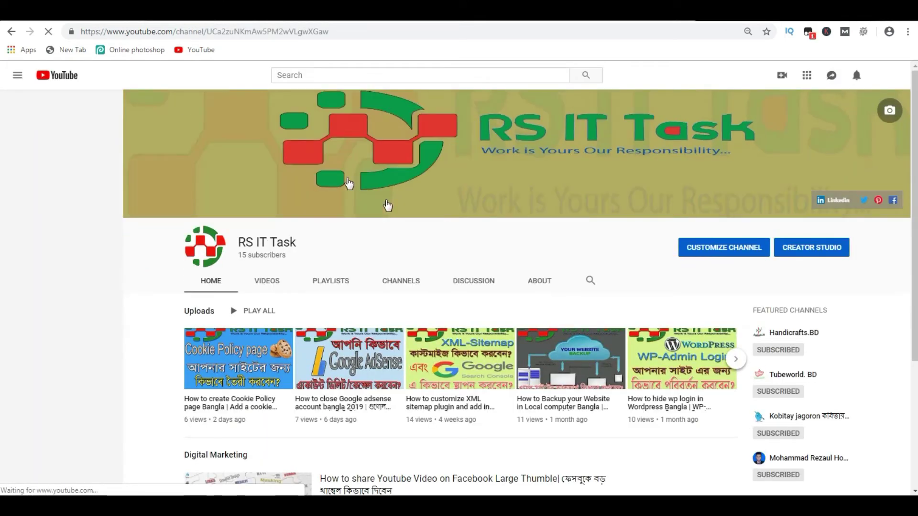
drag(108, 31, 331, 32)
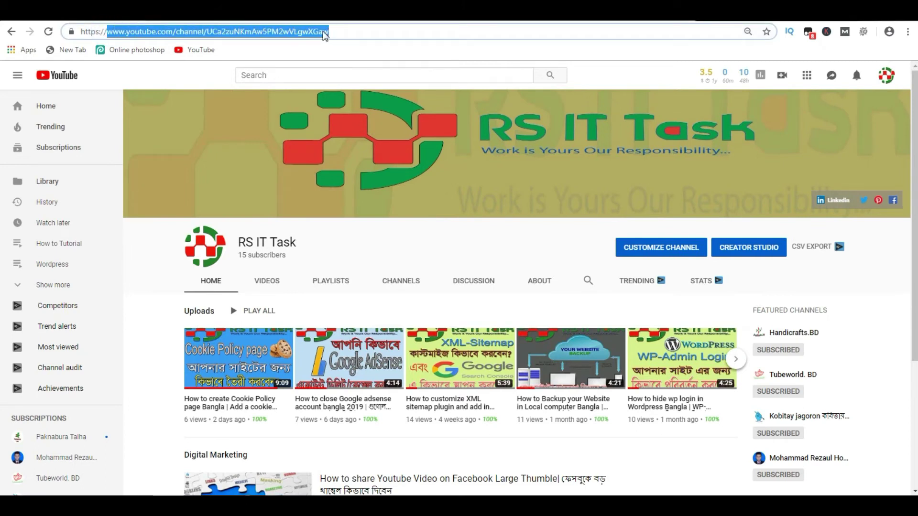
right_click(324, 33)
click(345, 75)
click(471, 14)
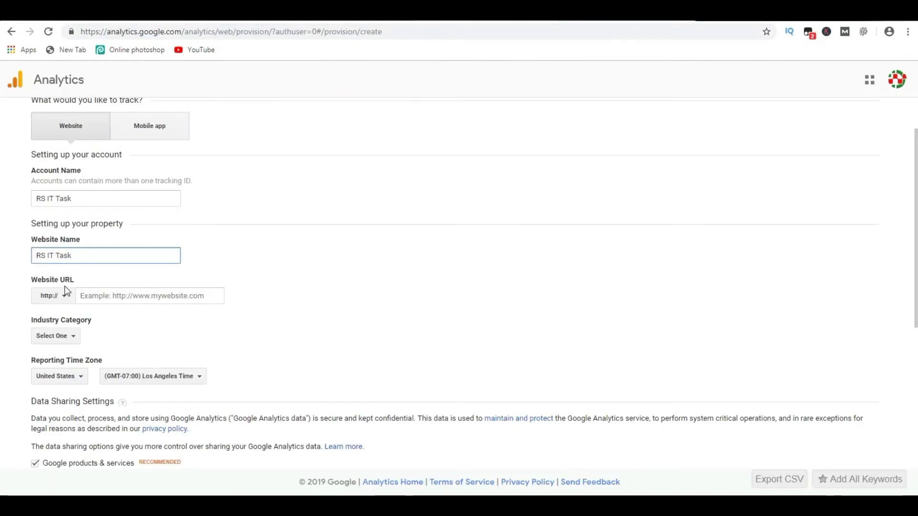
click(101, 297)
right_click(101, 298)
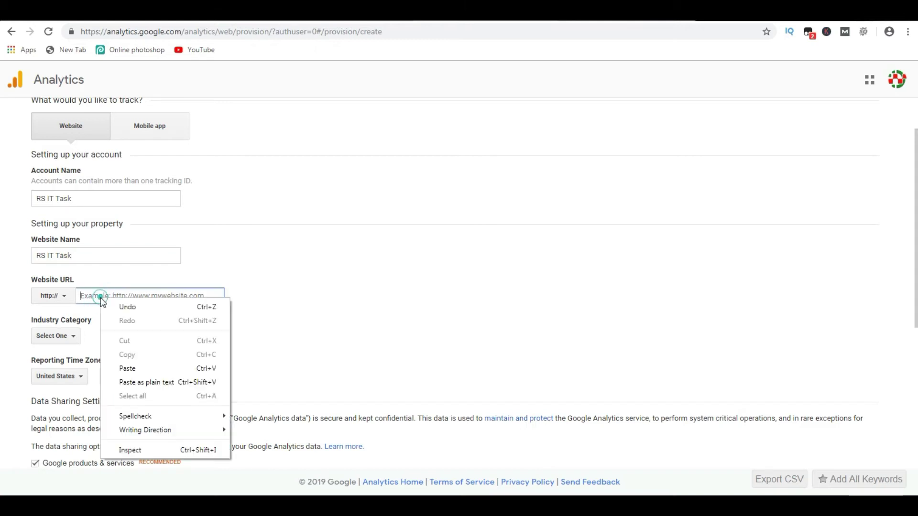
click(129, 369)
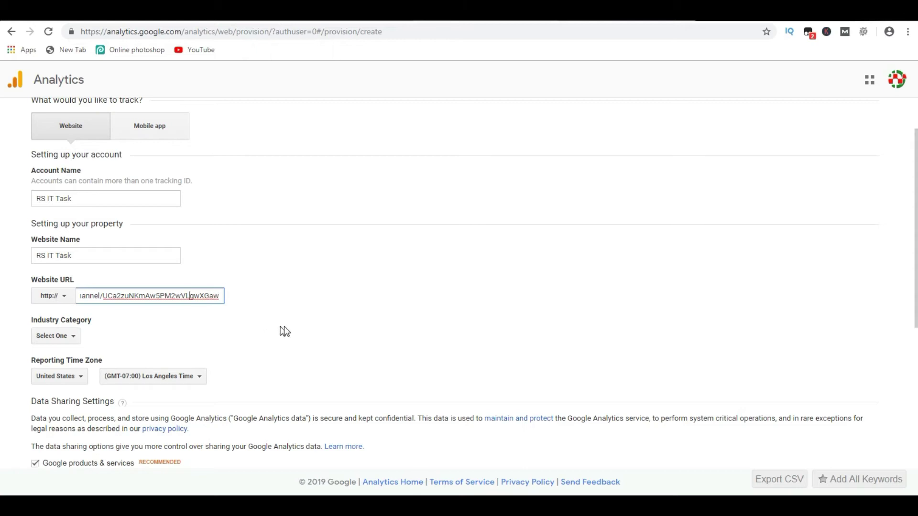
key(Home)
key(Delete)
key(Delete)
key(Delete)
key(Delete)
key(Delete)
key(Delete)
key(Delete)
key(Delete)
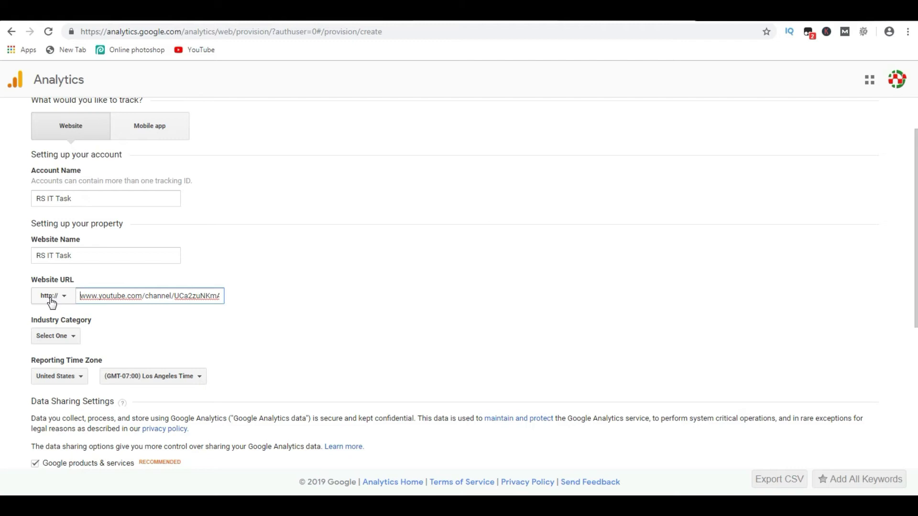
click(47, 21)
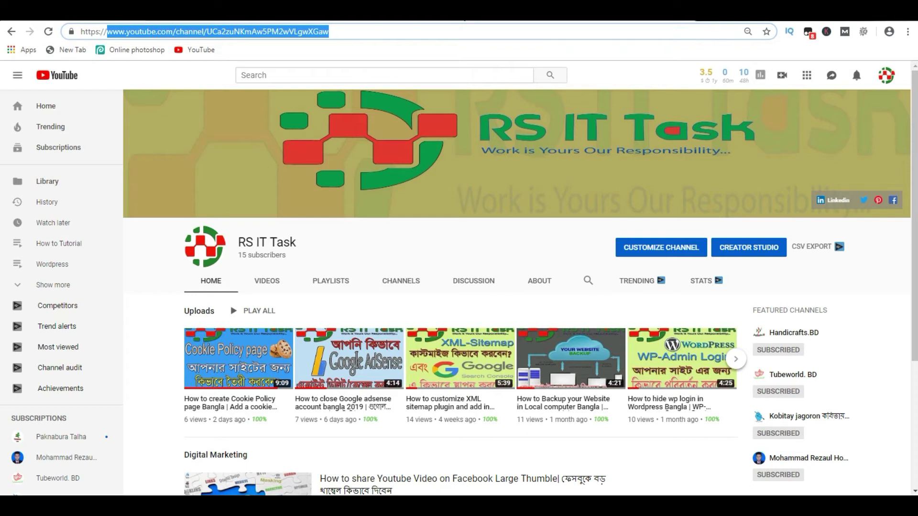
click(463, 20)
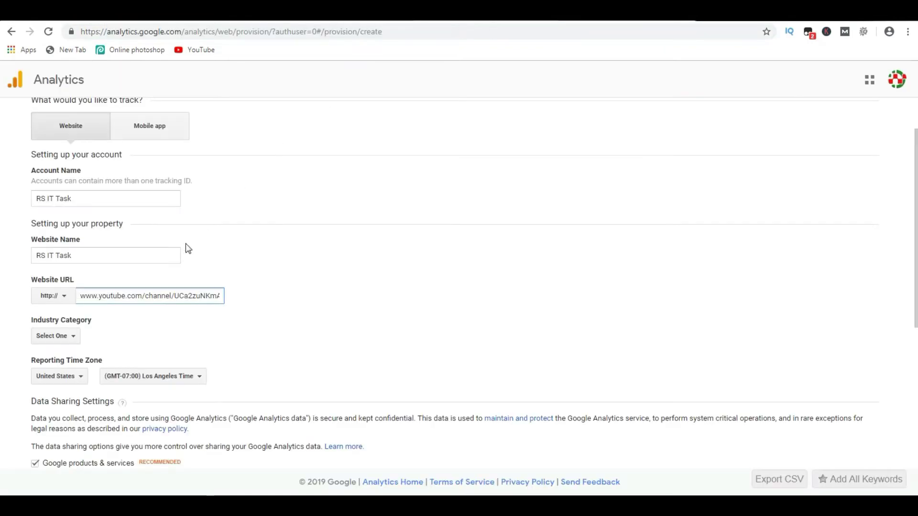
click(65, 298)
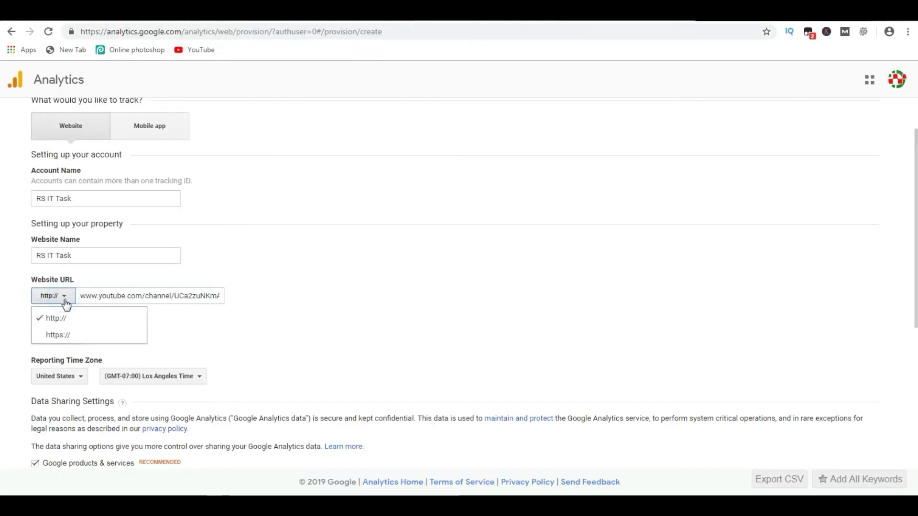
click(61, 337)
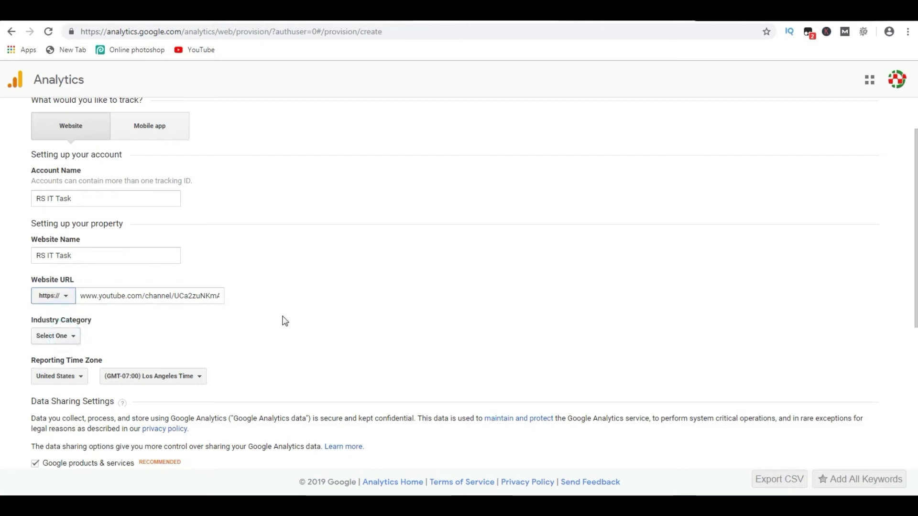
Set the property's industry category to Jobs and Education
scroll(481, 317, down, 3)
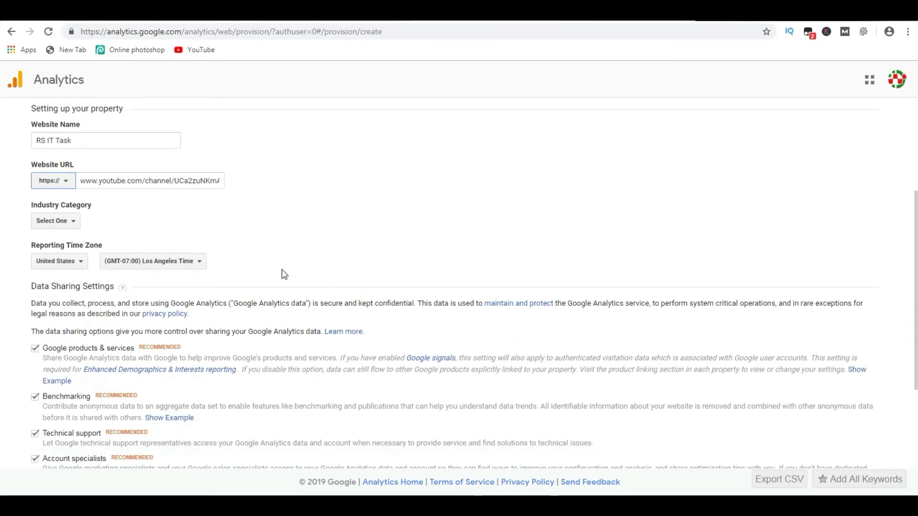
click(73, 221)
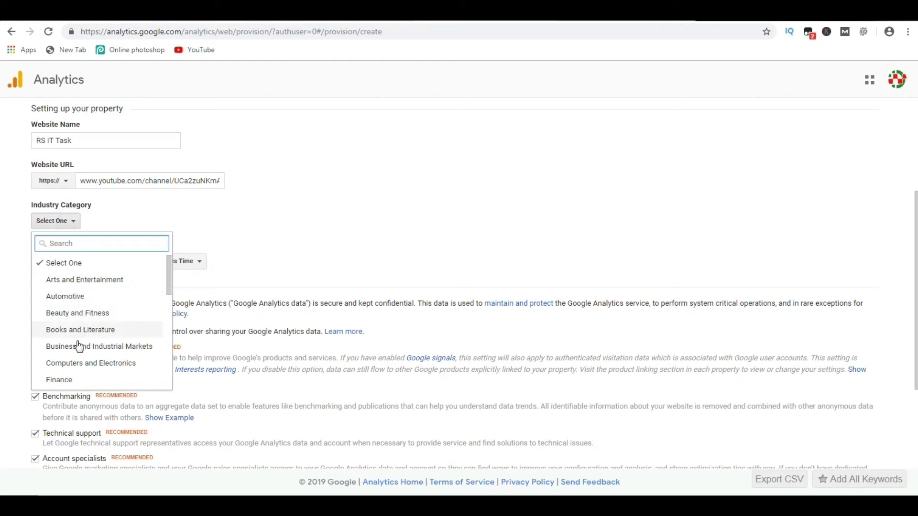
drag(166, 271, 98, 362)
click(94, 362)
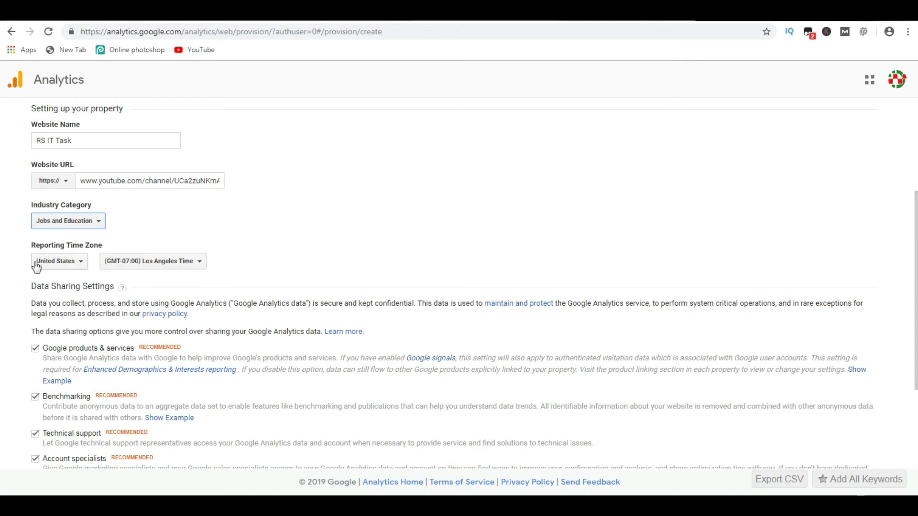
Set the reporting time zone country to Bangladesh
click(80, 264)
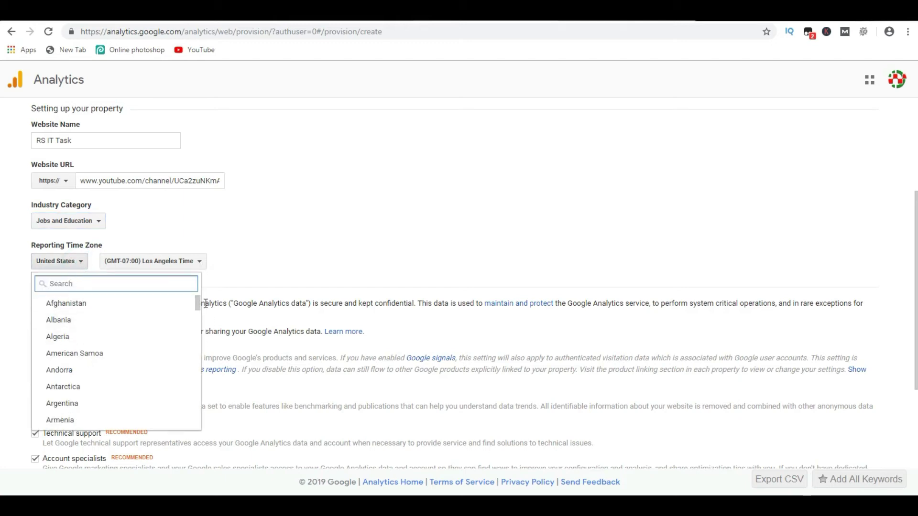
mouse_move(198, 308)
mouse_down()
mouse_move(200, 319)
mouse_move(199, 306)
mouse_up()
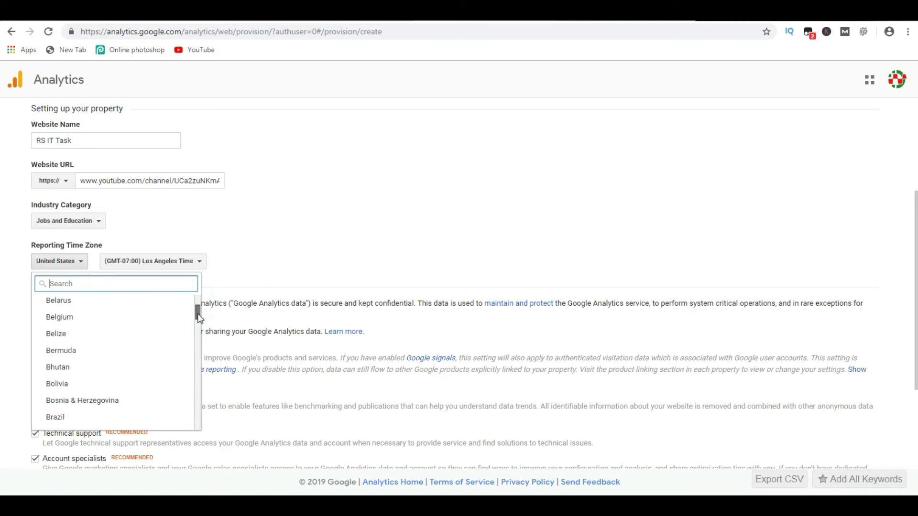
scroll(150, 356, up, 2)
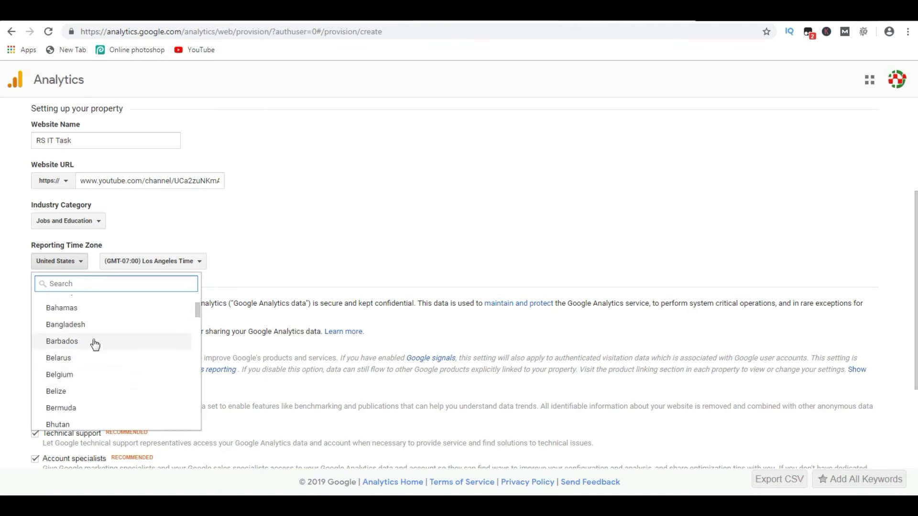
click(67, 325)
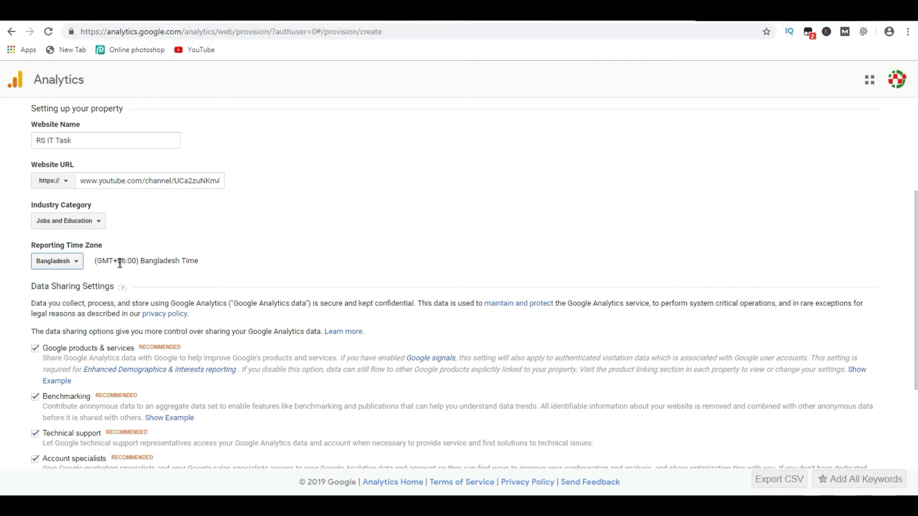
Review the data sharing settings and submit the new account form to request the tracking ID
scroll(151, 299, down, 3)
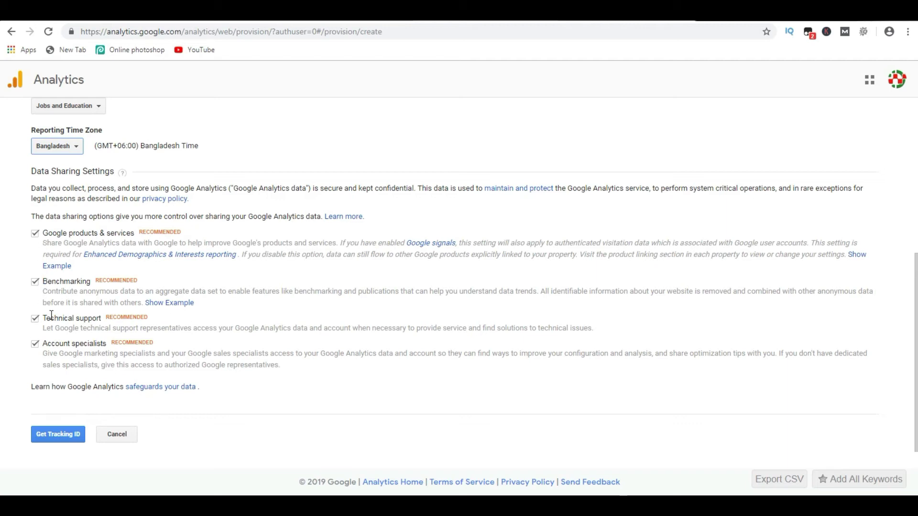
scroll(127, 366, down, 1)
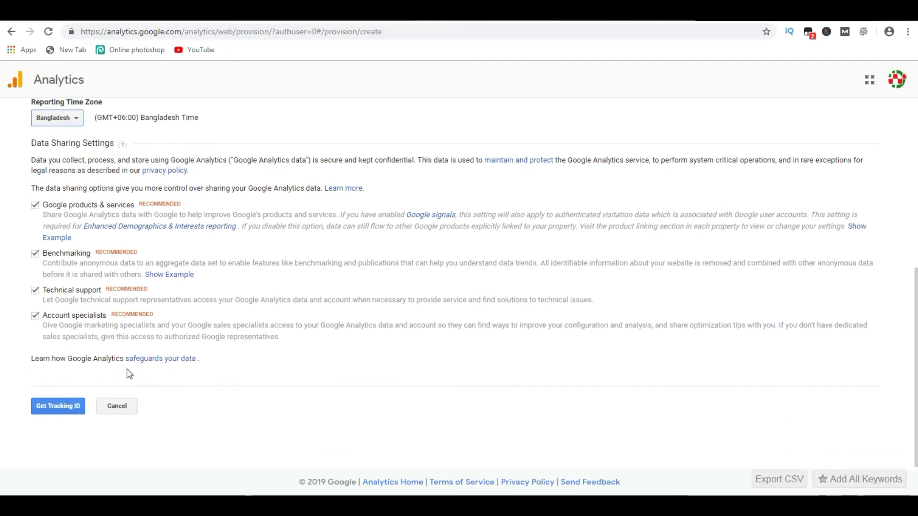
click(73, 406)
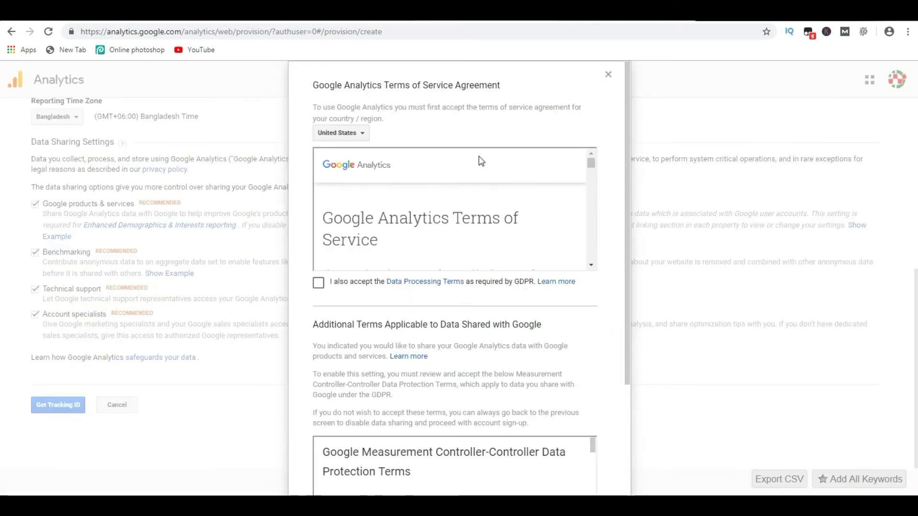
Accept the Analytics Terms of Service, including the GDPR Data Processing Terms and the Measurement Controller-Controller Data Protection Terms
scroll(467, 334, down, 1)
click(319, 226)
scroll(400, 348, down, 5)
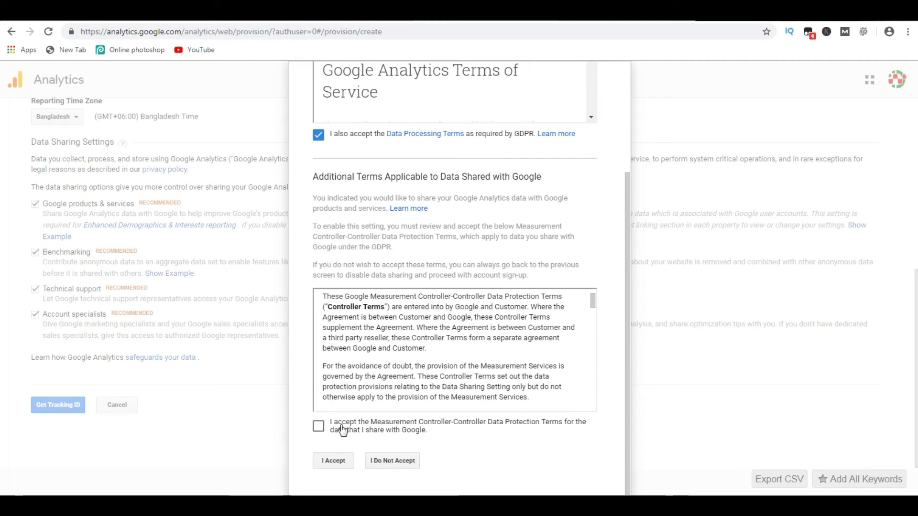
click(319, 431)
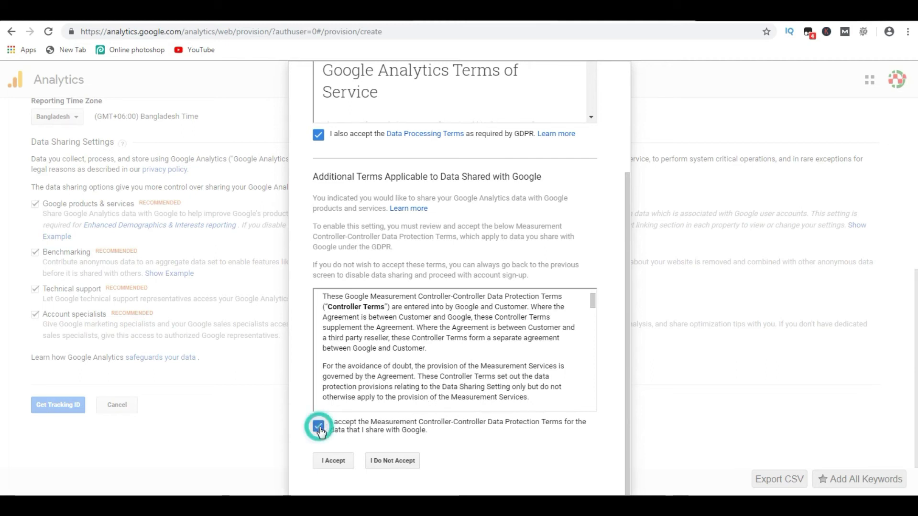
click(333, 461)
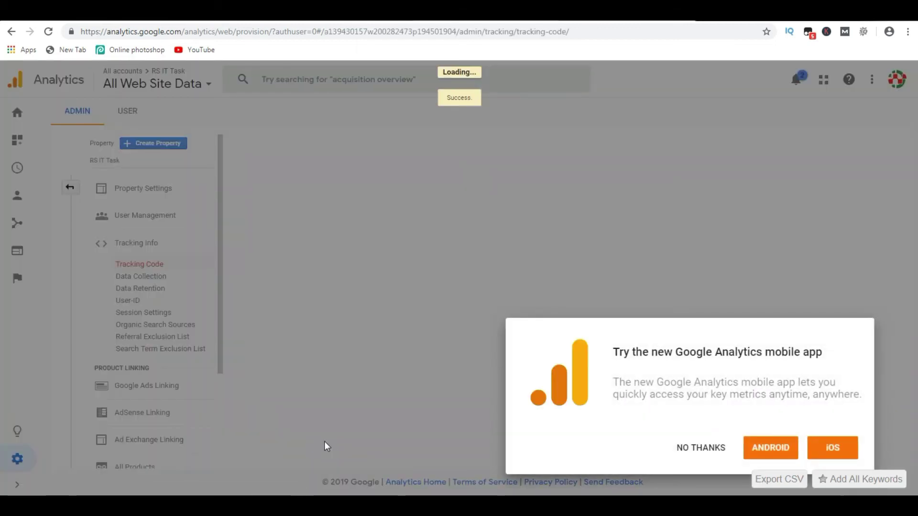
Dismiss the mobile app offer and the search tip, and copy the property's tracking ID
click(680, 449)
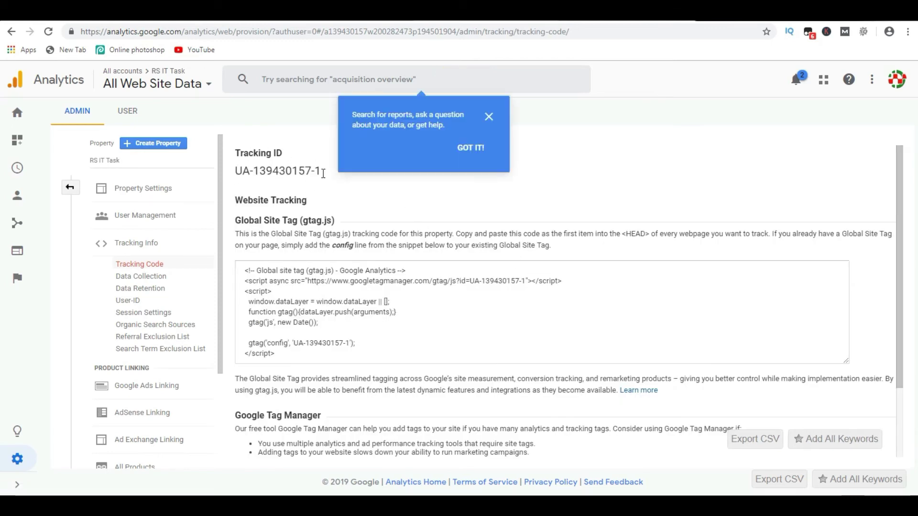
click(471, 147)
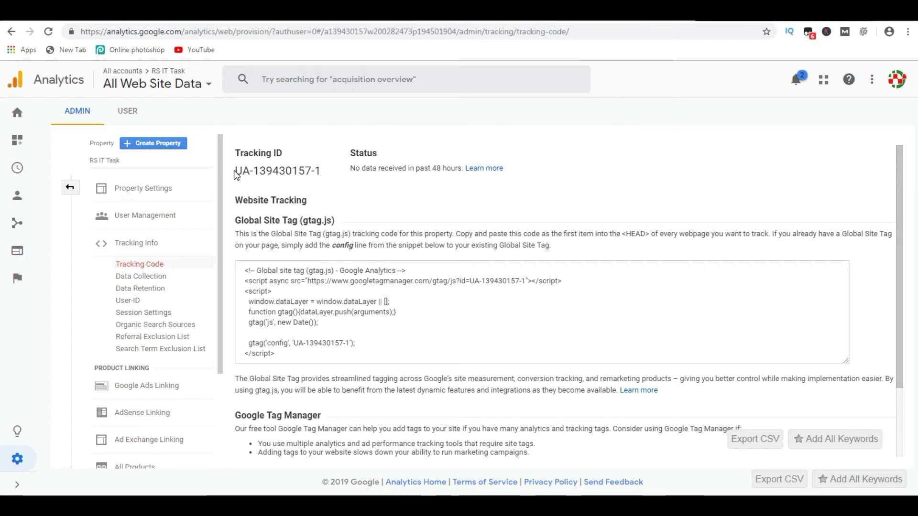
drag(236, 170, 306, 170)
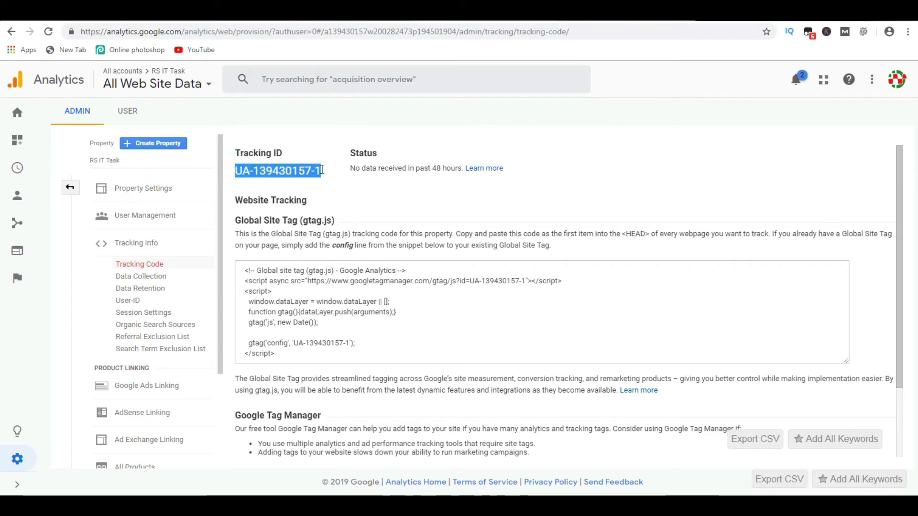
right_click(313, 171)
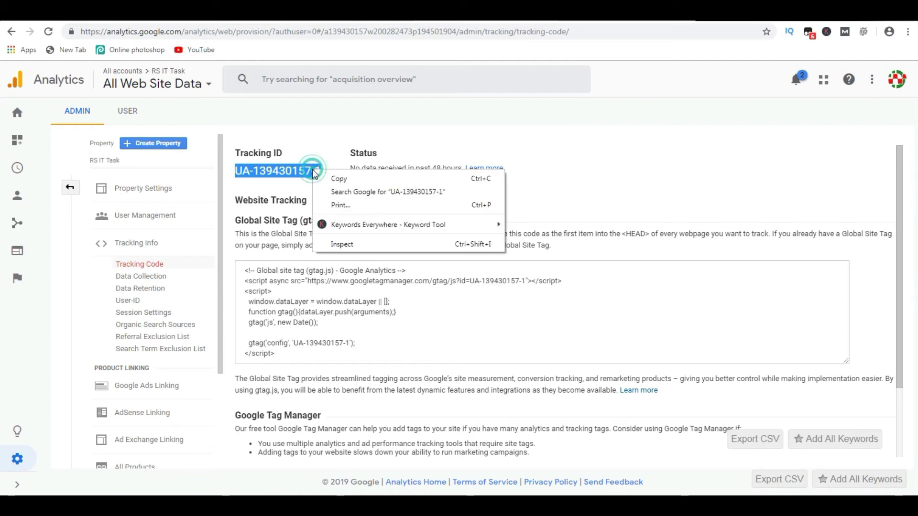
click(335, 179)
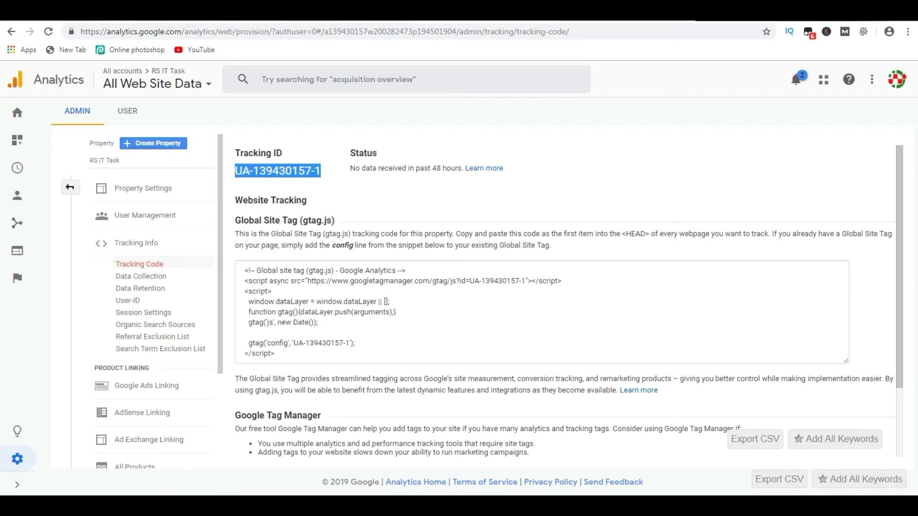
Switch to YouTube Creator Studio and open the RS IT Task channel's Advanced settings
click(134, 10)
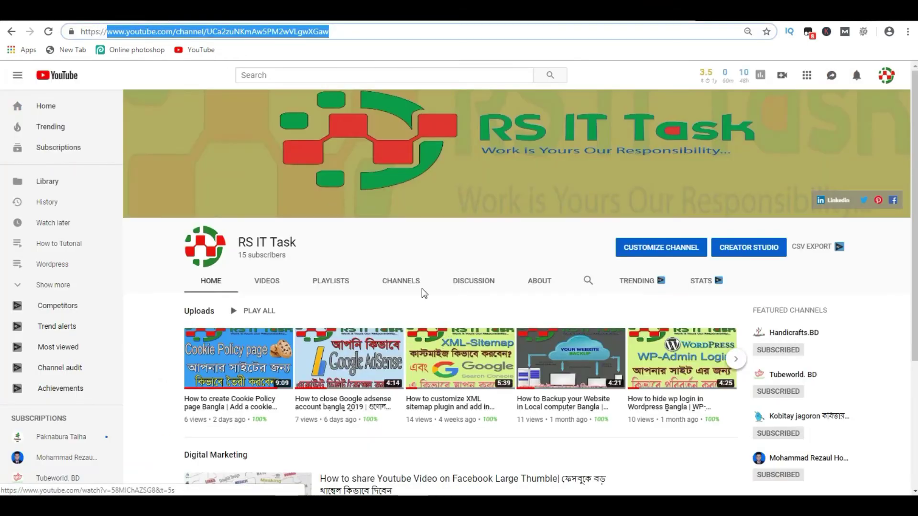
scroll(373, 291, down, 4)
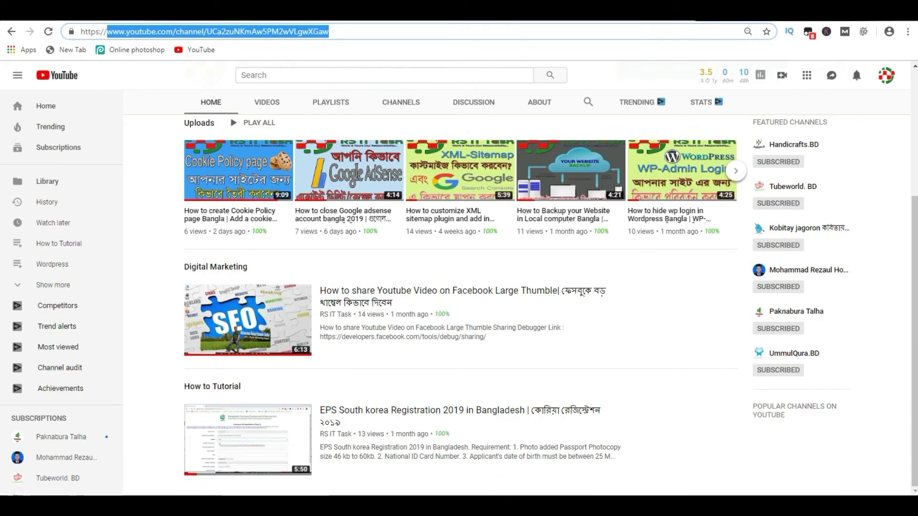
click(239, 10)
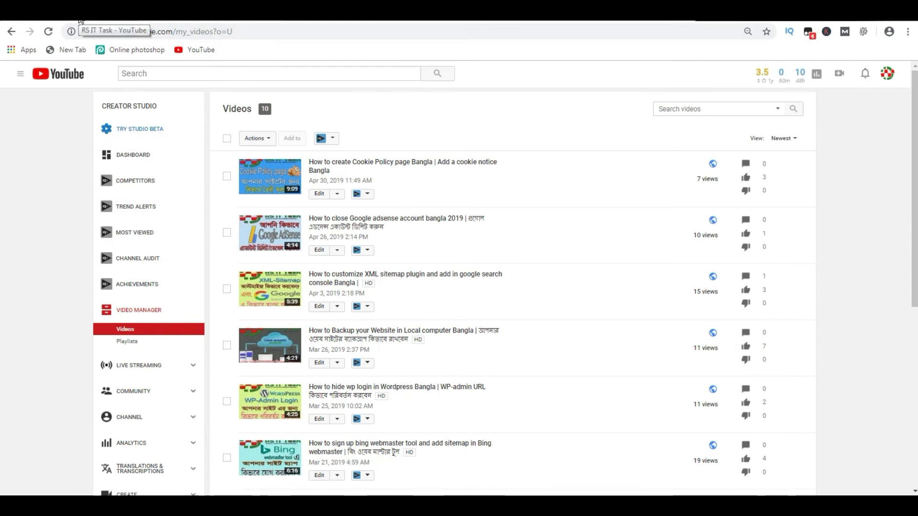
scroll(219, 254, down, 3)
scroll(220, 257, down, 3)
scroll(207, 254, up, 2)
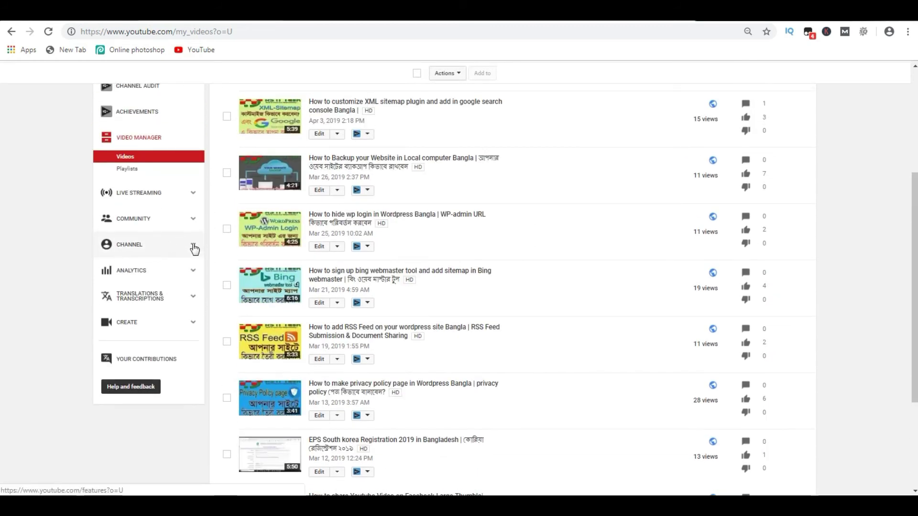
click(194, 248)
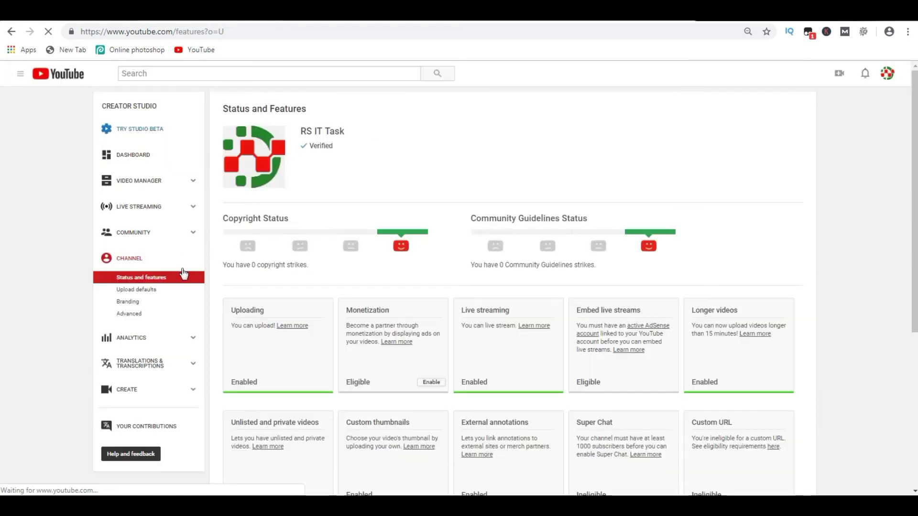
scroll(184, 273, down, 3)
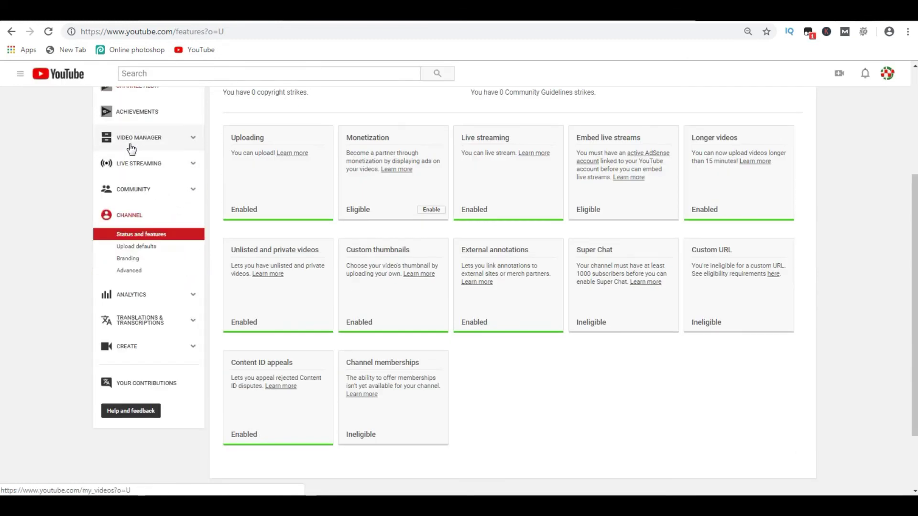
click(132, 274)
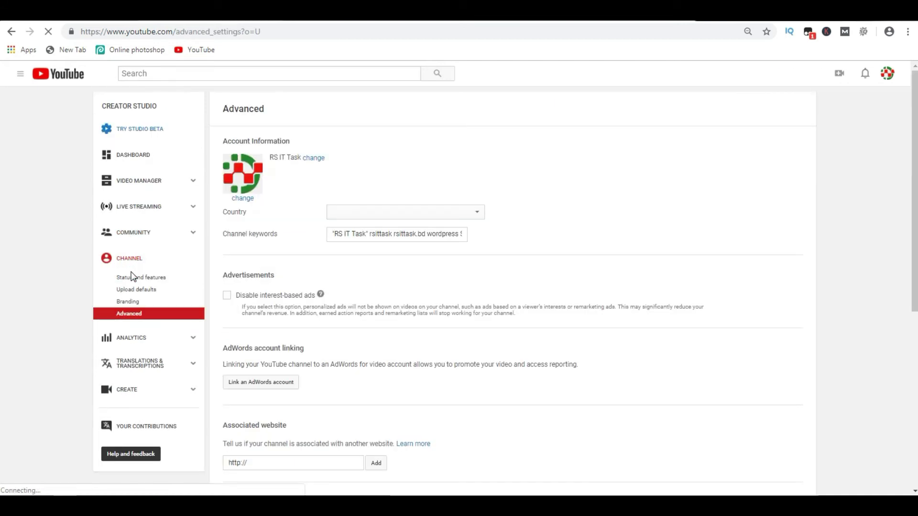
Paste the copied ID as the channel's Google Analytics property tracking ID and save the advanced settings
scroll(439, 301, down, 7)
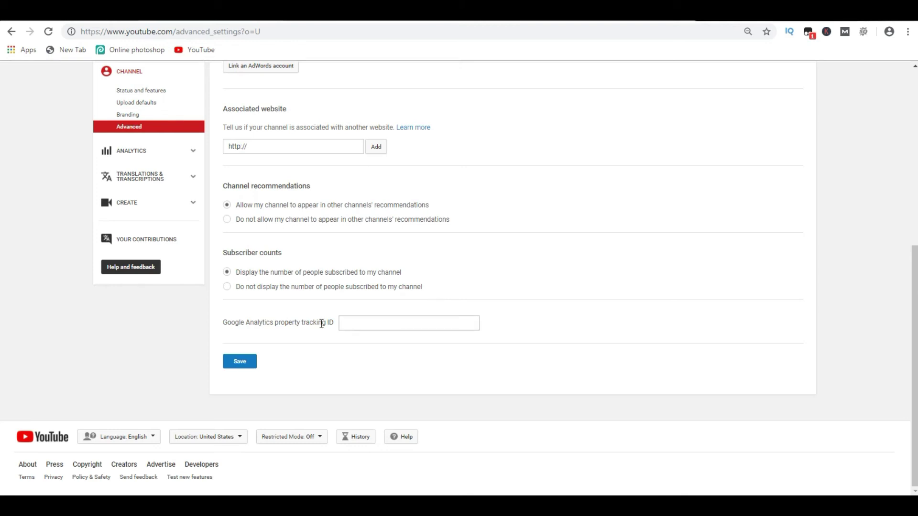
click(360, 323)
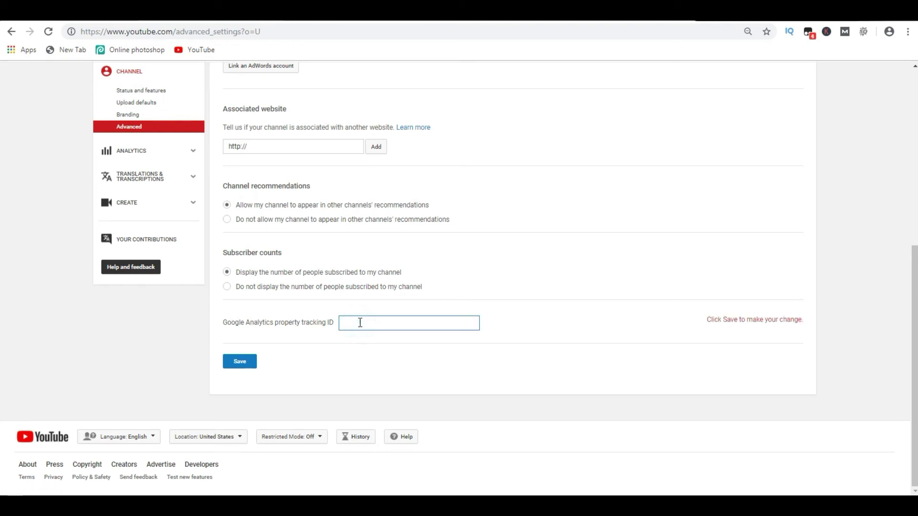
right_click(360, 323)
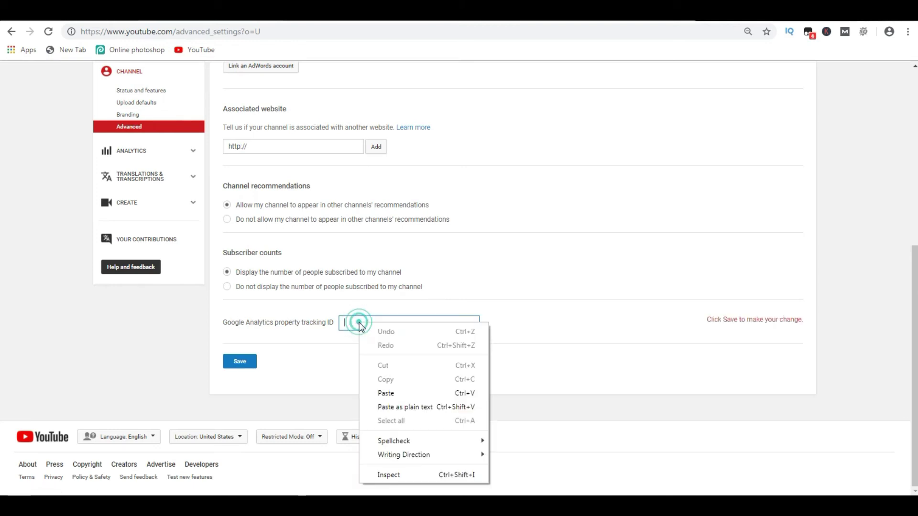
click(391, 393)
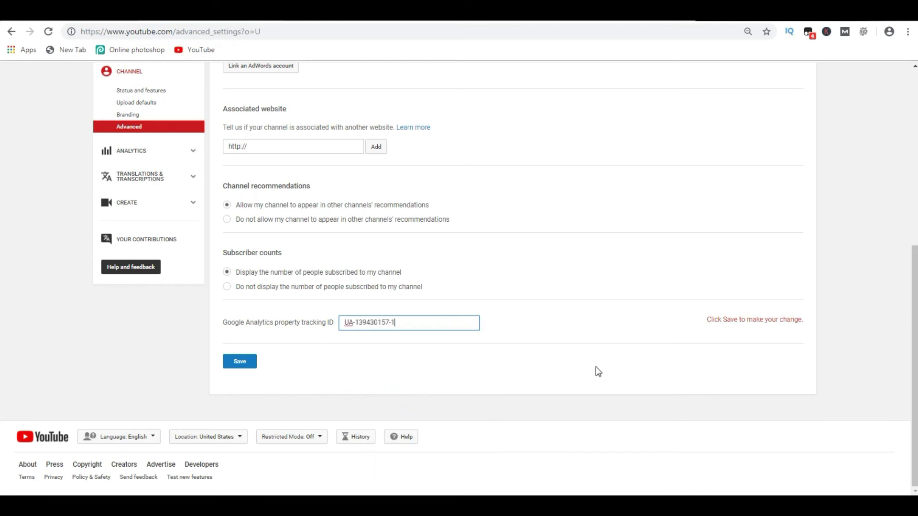
click(244, 366)
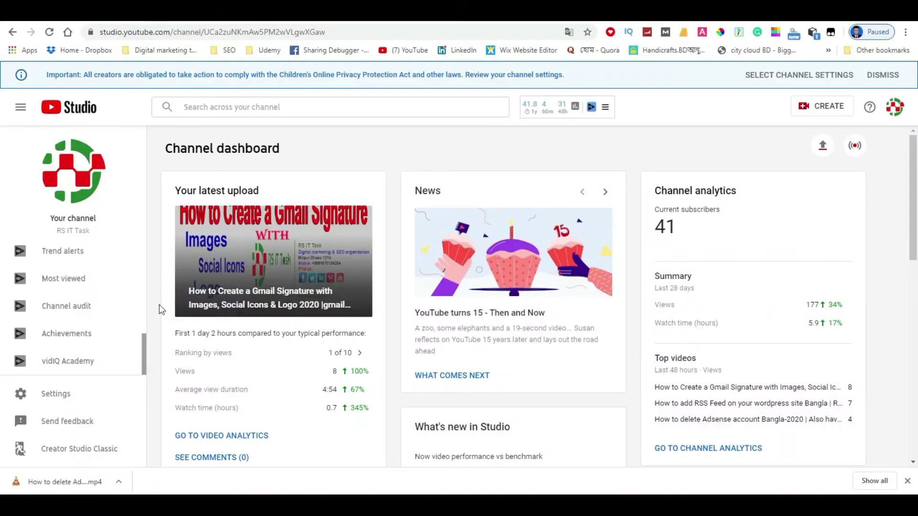
From the new YouTube Studio dashboard, open the channel's Advanced channel settings page
click(56, 395)
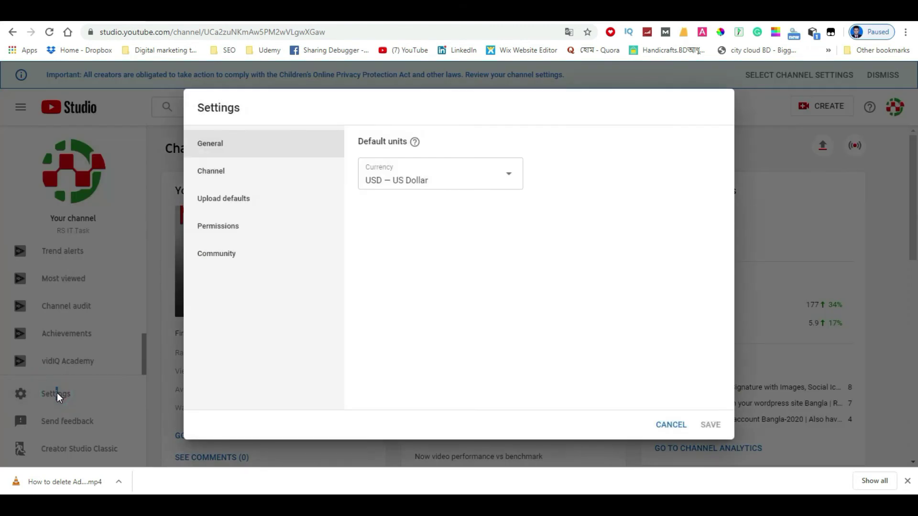
click(227, 175)
click(449, 150)
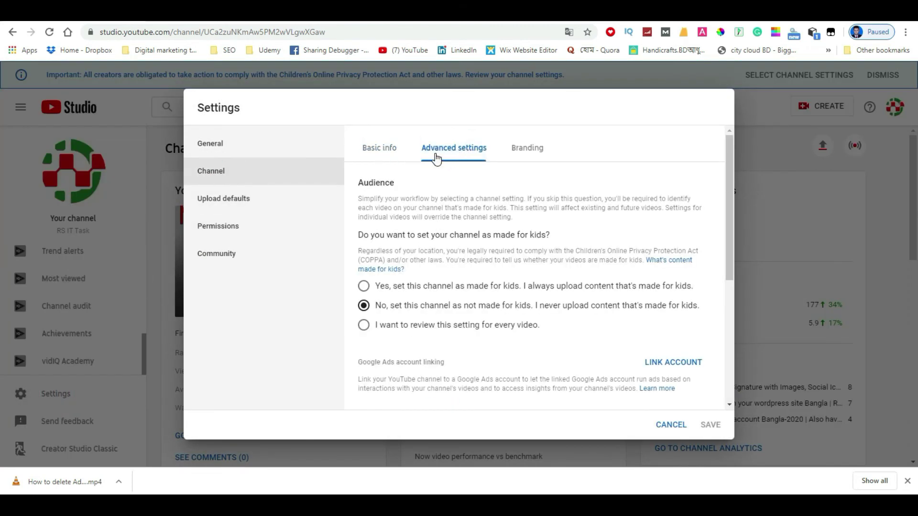
scroll(471, 301, down, 5)
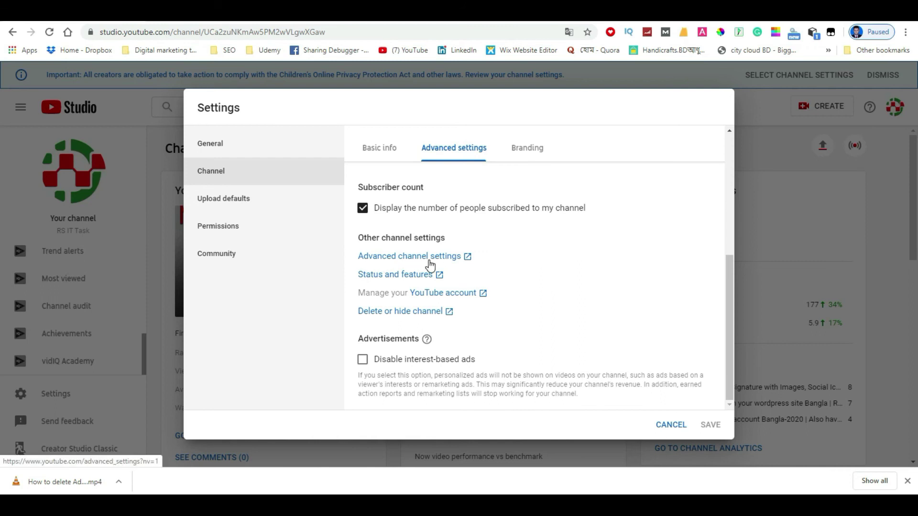
click(462, 257)
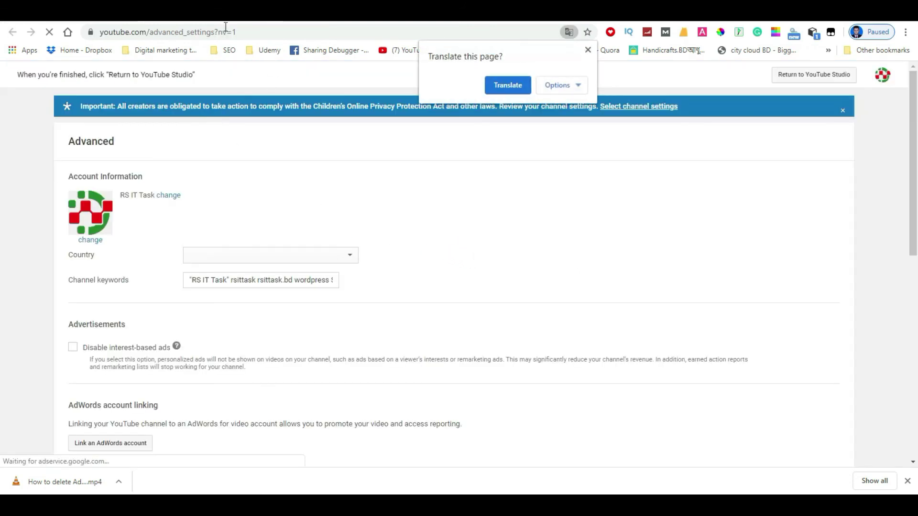
Enter the copied Google Analytics property tracking ID on the advanced settings page opened from the new Studio and save
scroll(330, 330, down, 2)
scroll(412, 349, down, 3)
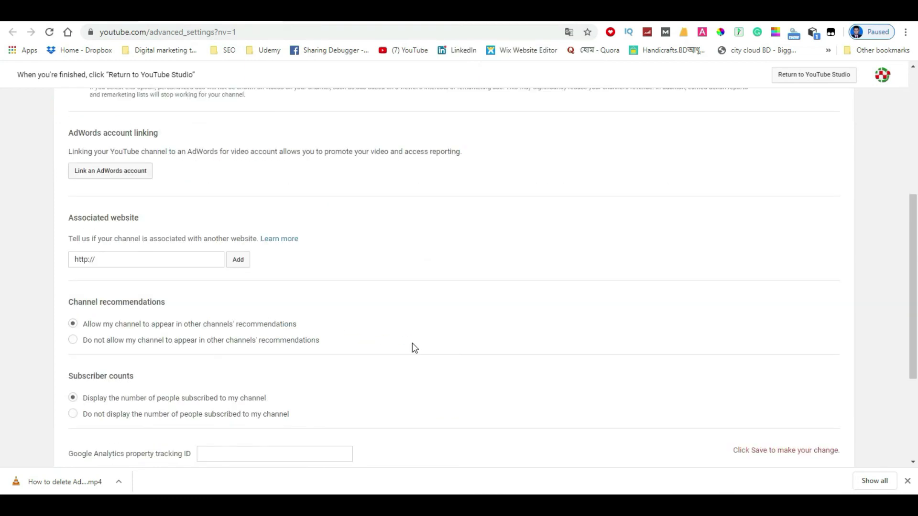
scroll(412, 348, down, 2)
scroll(413, 348, down, 2)
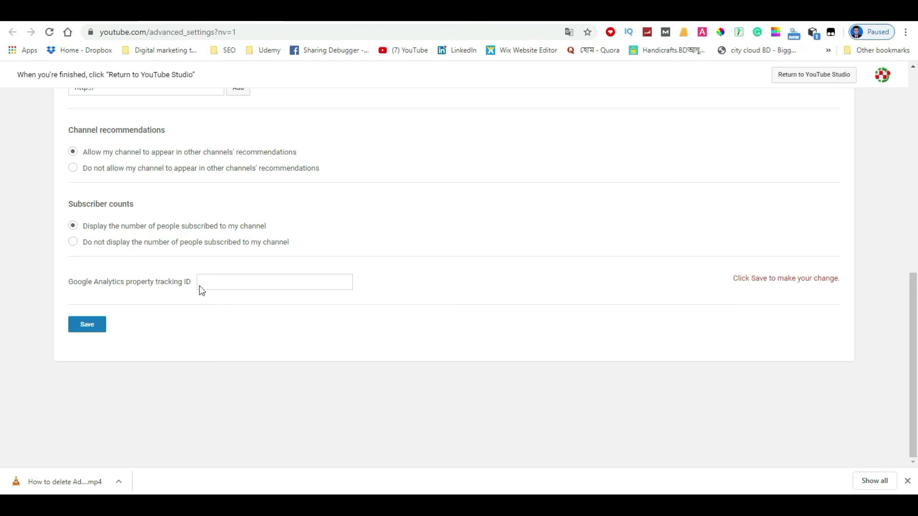
click(217, 283)
right_click(217, 283)
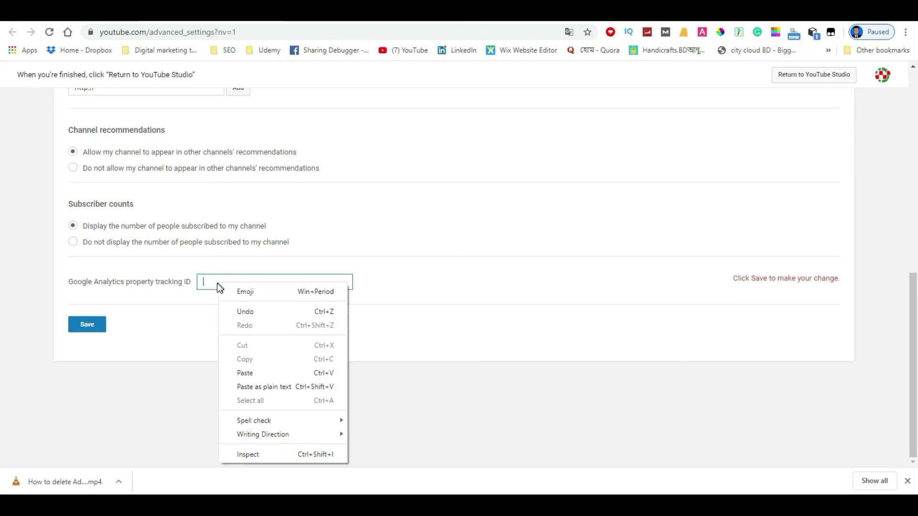
click(248, 374)
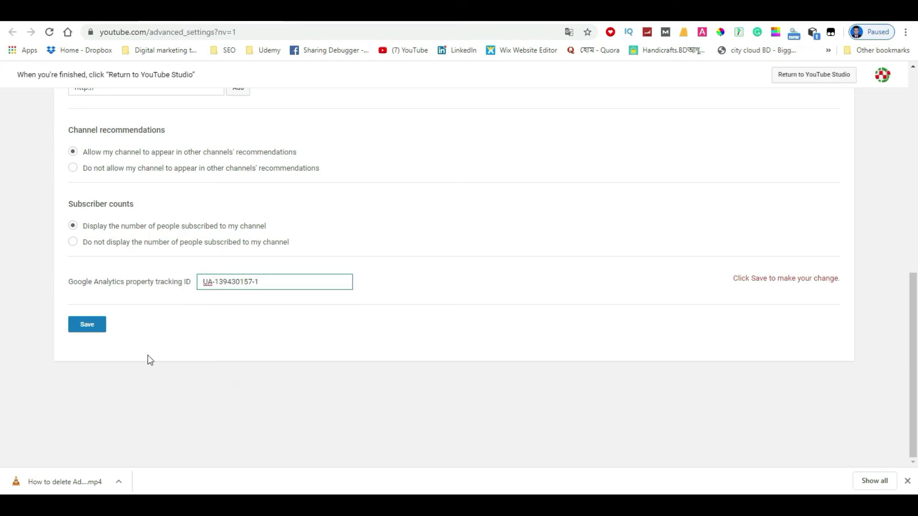
click(93, 330)
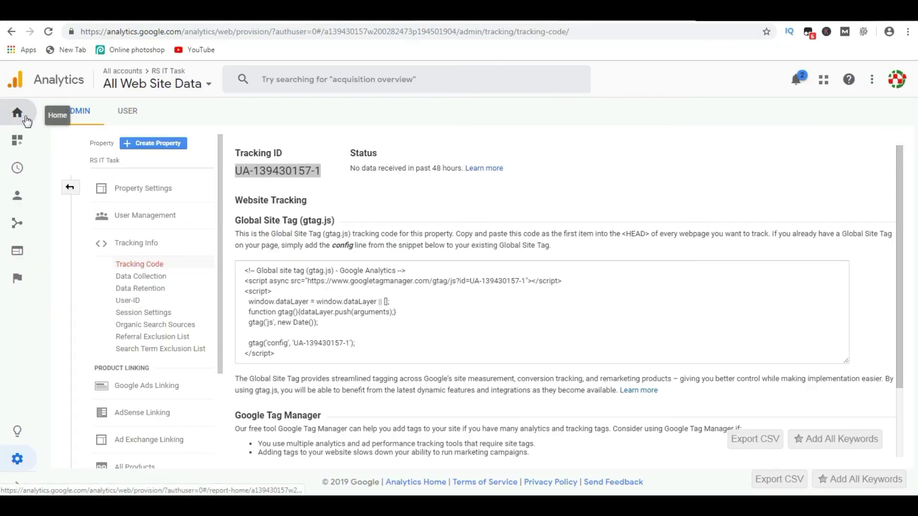
Return to Google Analytics and review the Home reports on users, acquisition, retention, visit times, locations, devices and pages
click(17, 115)
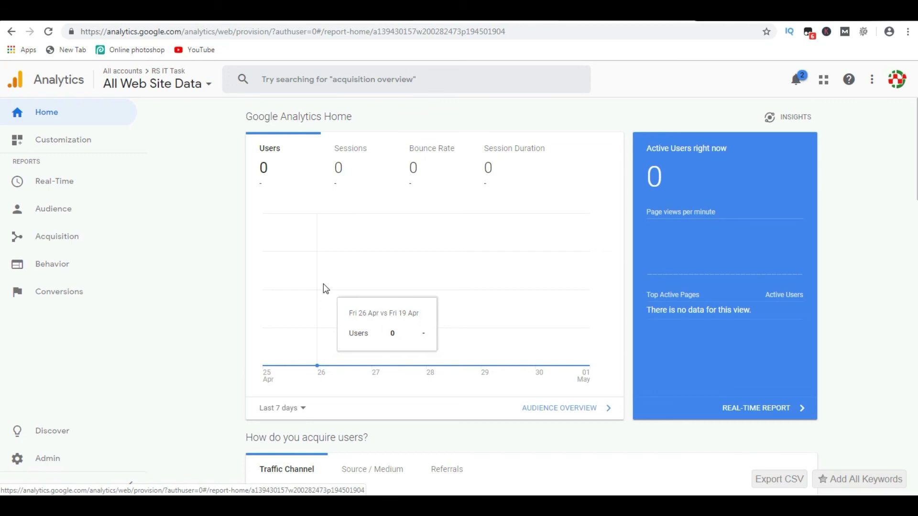
scroll(324, 285, down, 5)
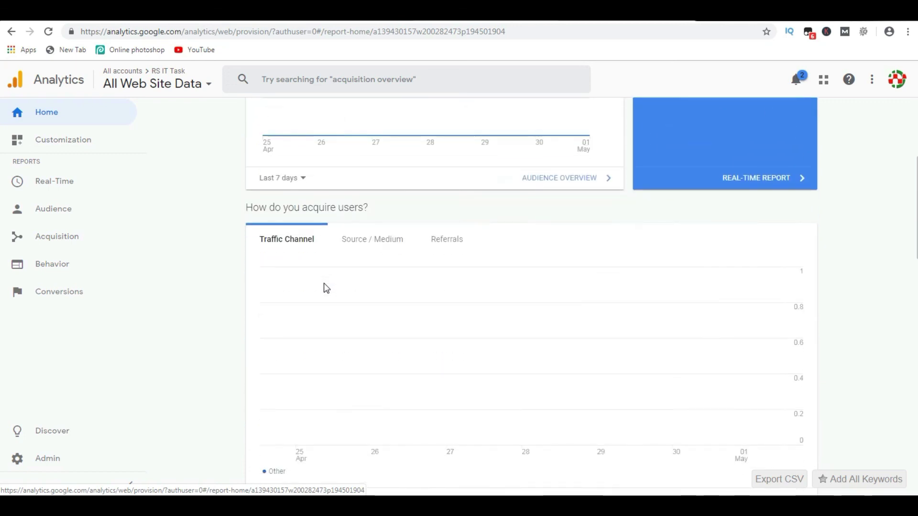
scroll(324, 284, down, 7)
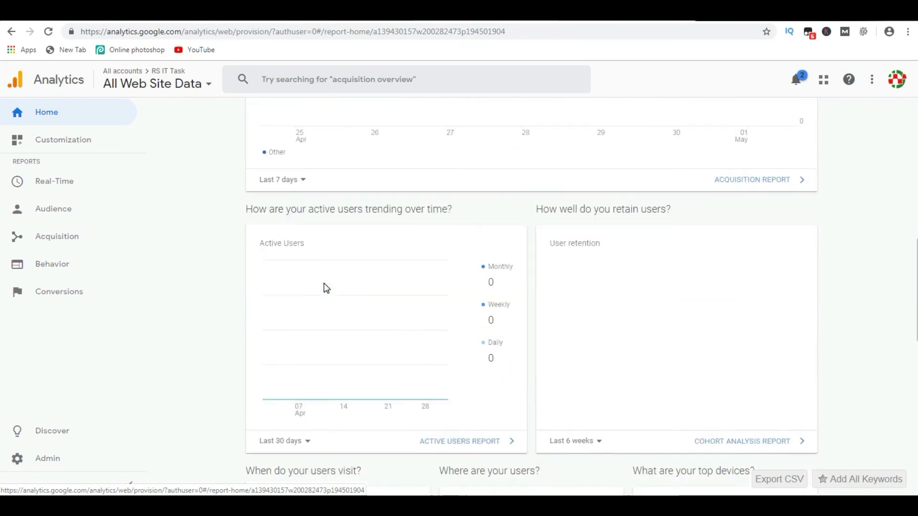
scroll(324, 285, down, 8)
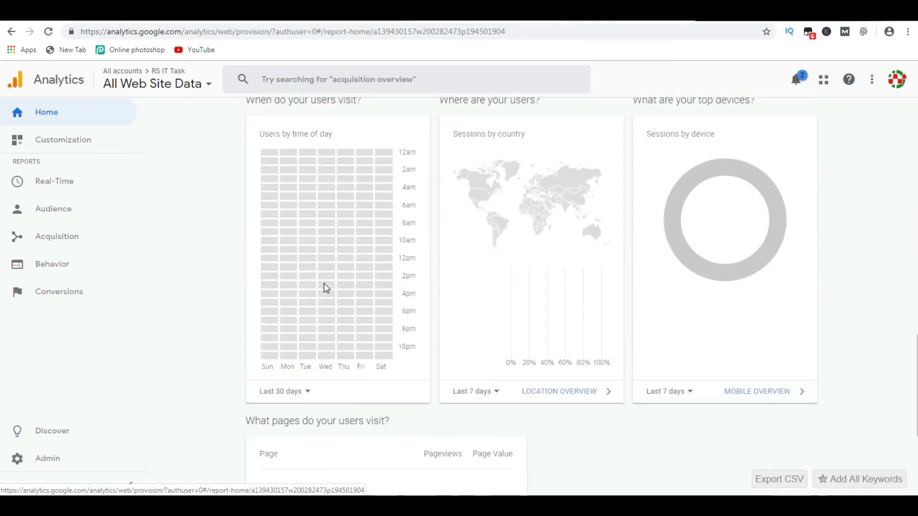
scroll(324, 286, down, 3)
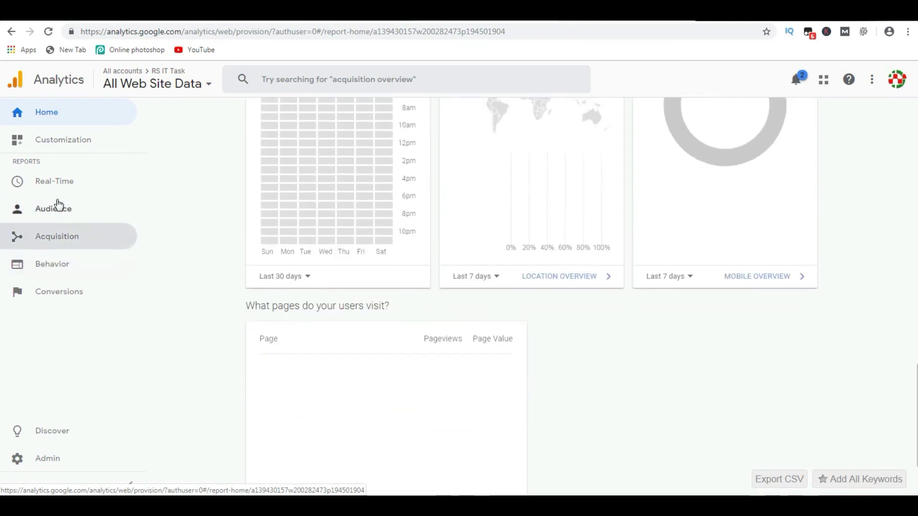
Examine the Real-Time Locations report's active users, pageviews and map, and return to Analytics Home
click(57, 183)
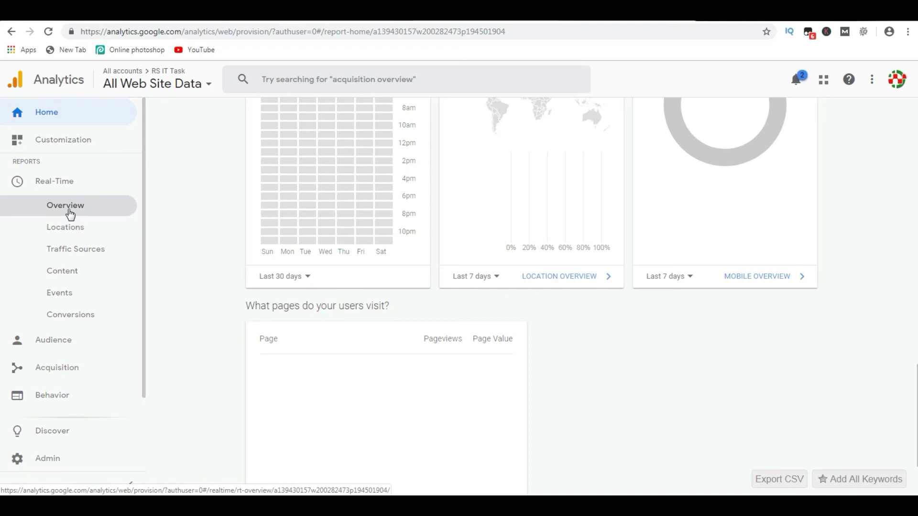
click(68, 229)
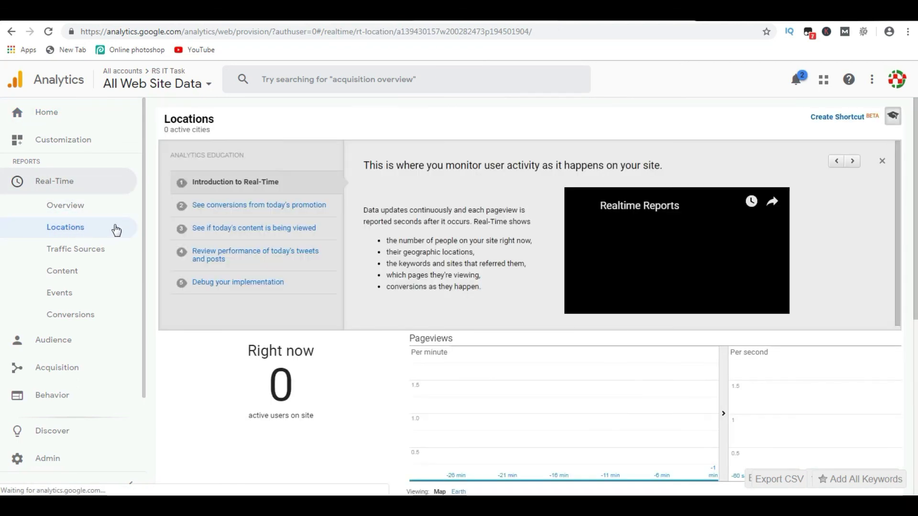
scroll(196, 239, down, 7)
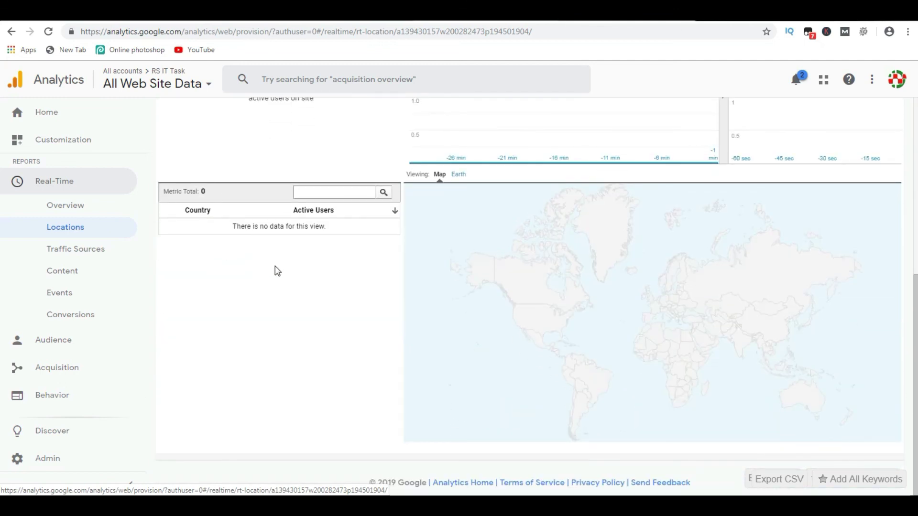
scroll(277, 271, up, 4)
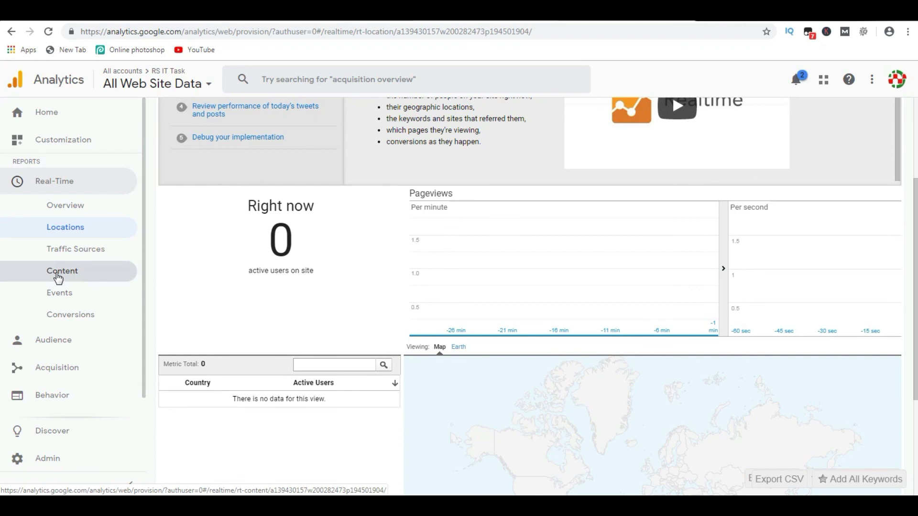
click(40, 119)
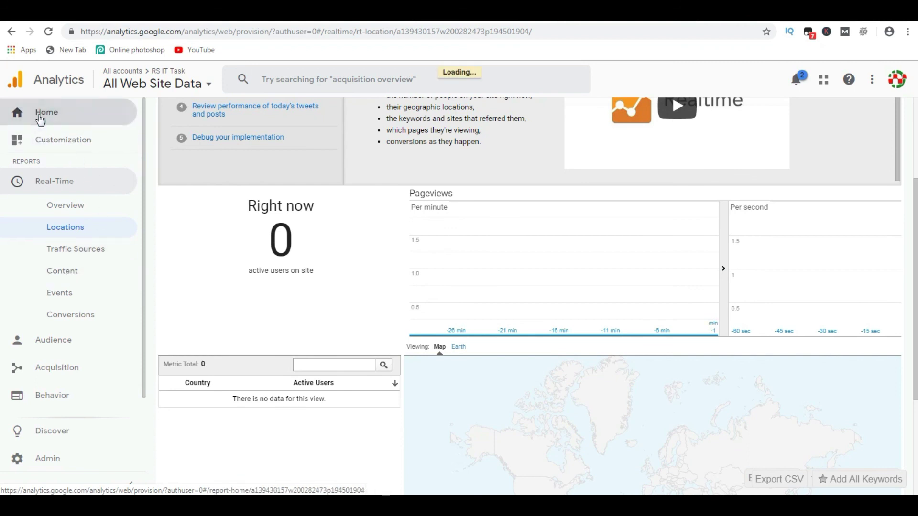